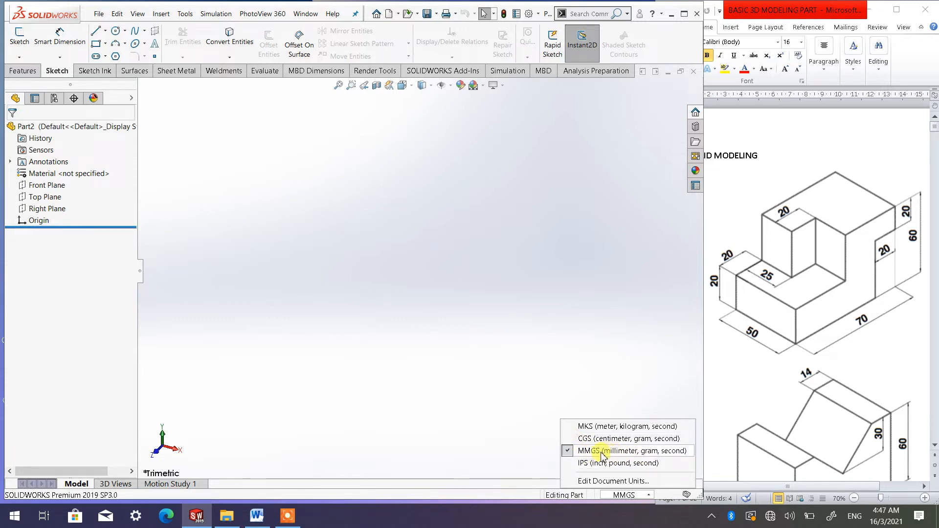
Start a new sketch on the Top Plane
click(516, 337)
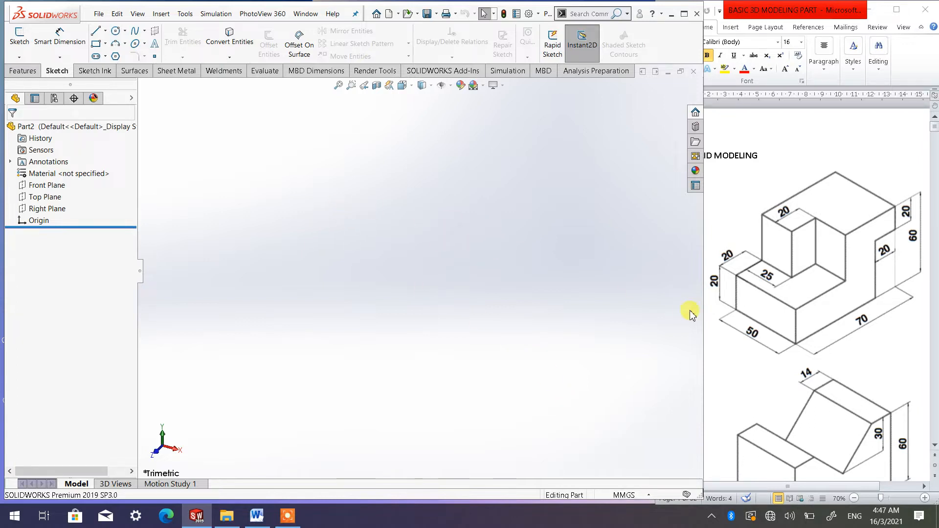
click(61, 197)
click(59, 182)
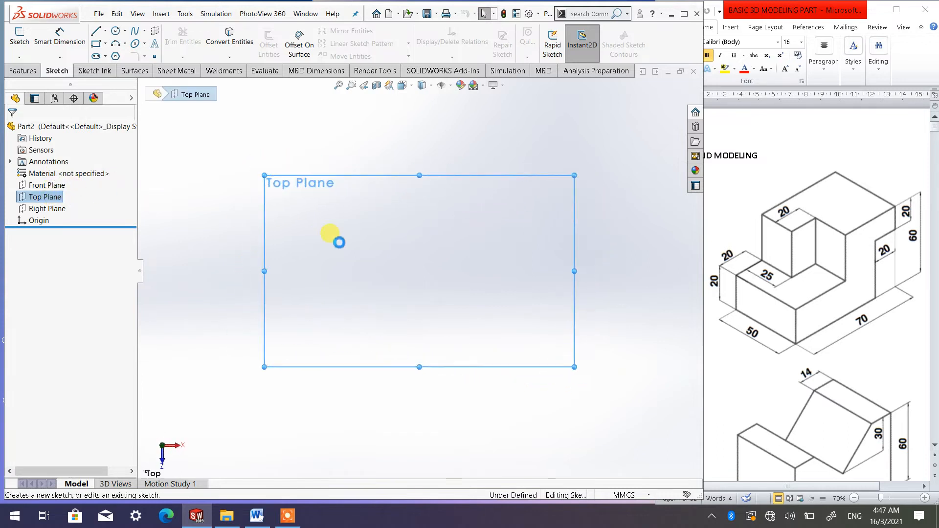
Draw a corner rectangle from the origin about 59 mm by 59 mm
click(104, 45)
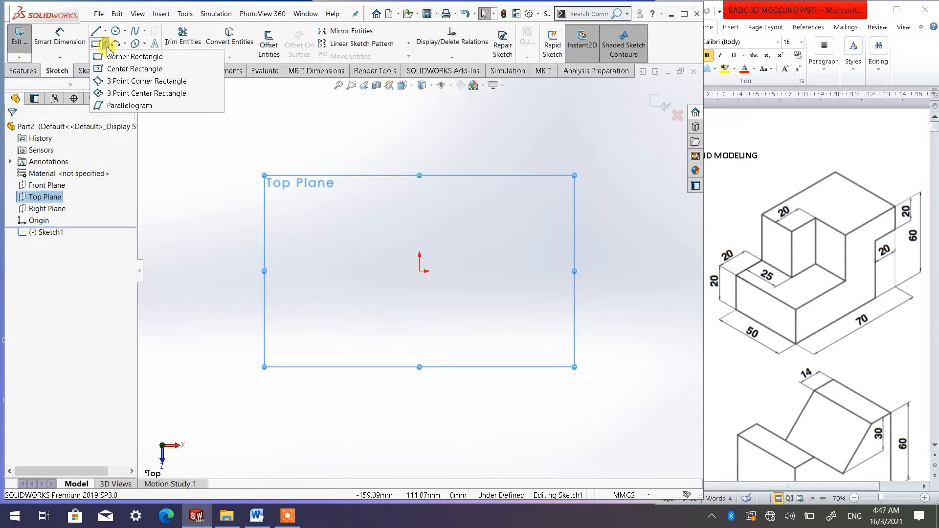
click(119, 57)
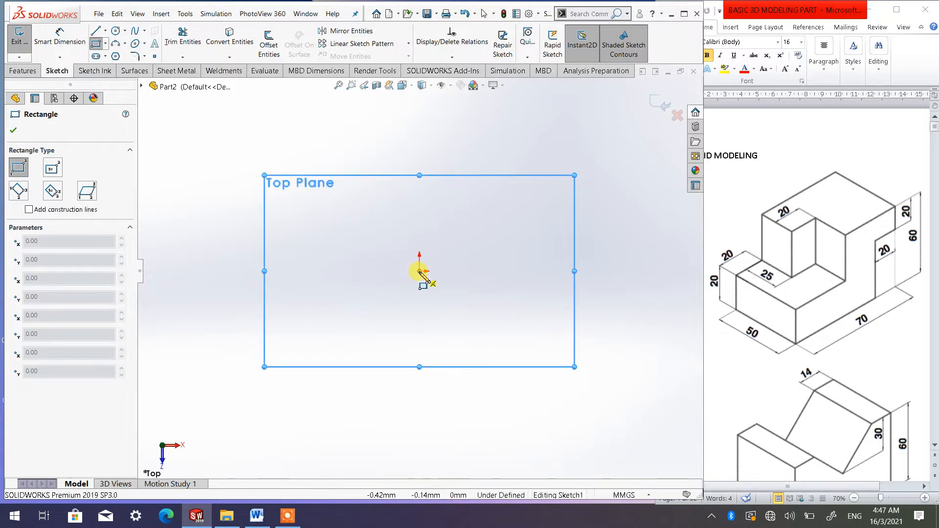
click(419, 271)
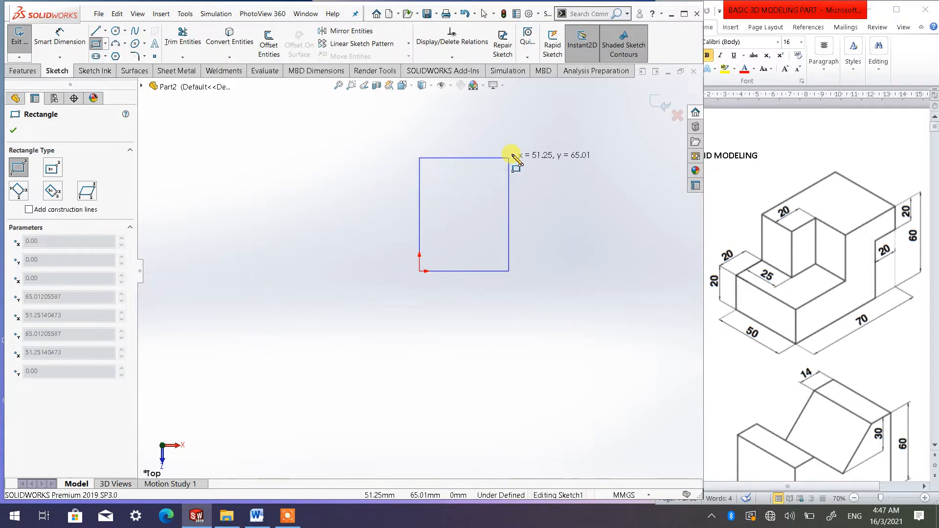
click(522, 149)
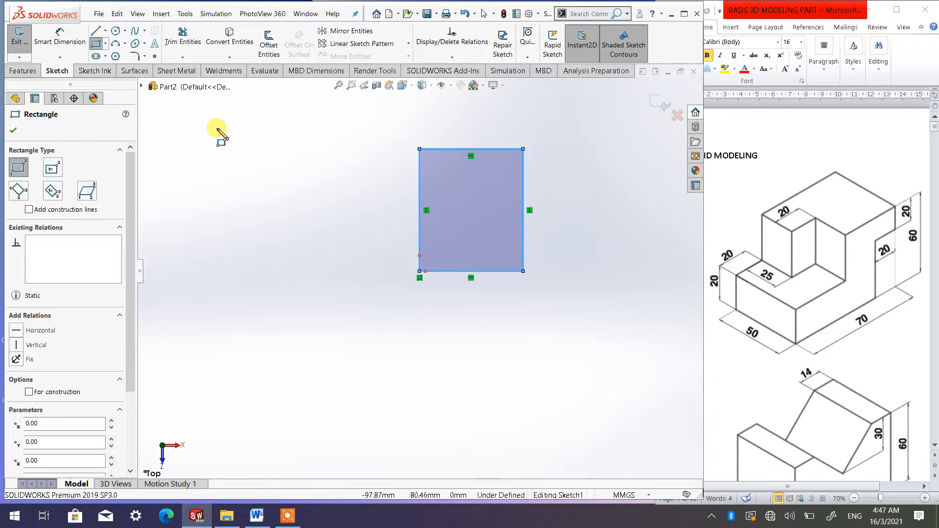
click(14, 130)
Dimension the rectangle's bottom edge as 50 mm with Smart Dimension
click(71, 44)
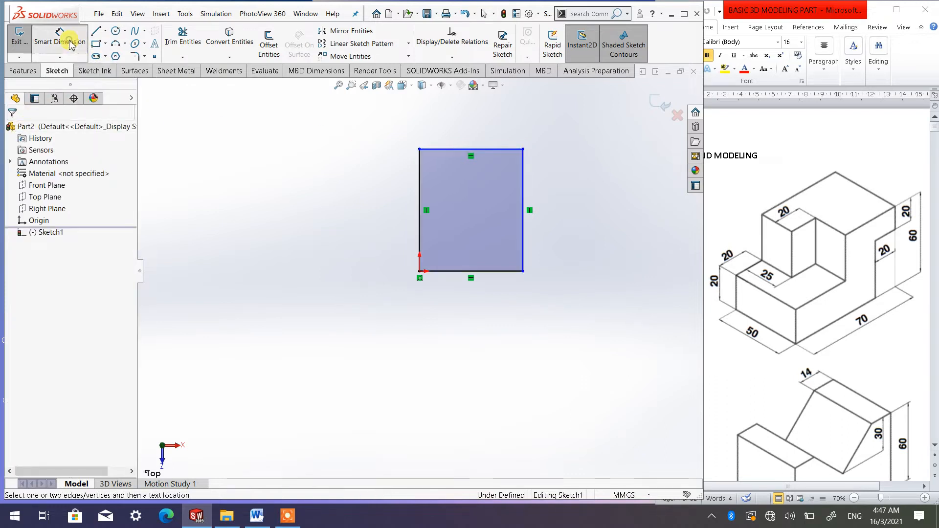
click(488, 271)
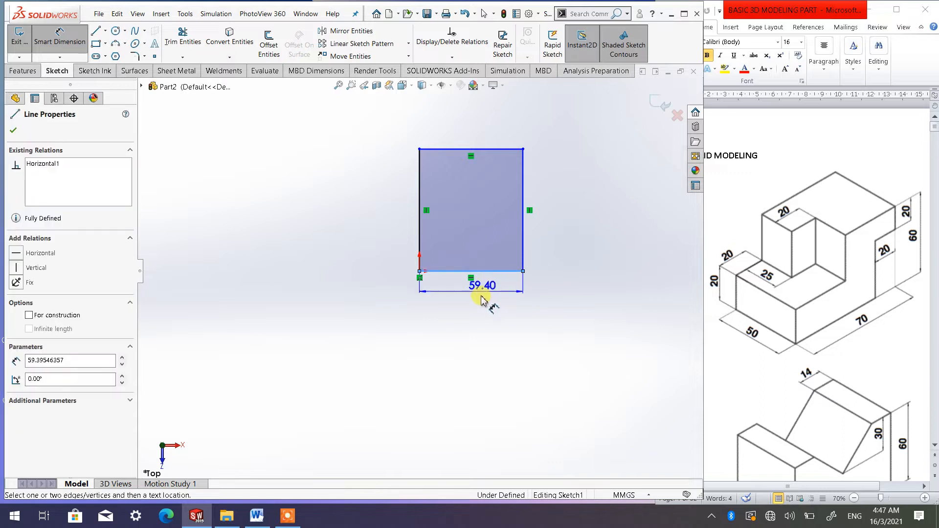
click(482, 337)
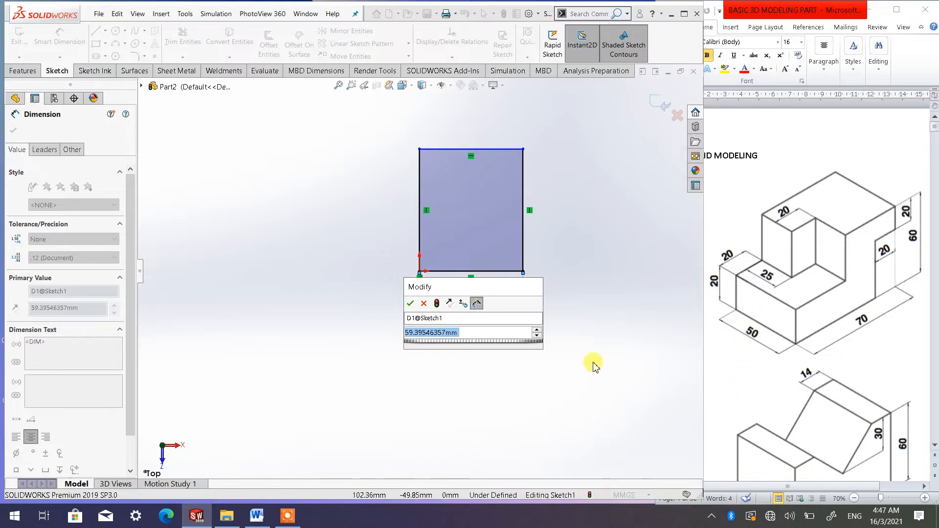
text(50)
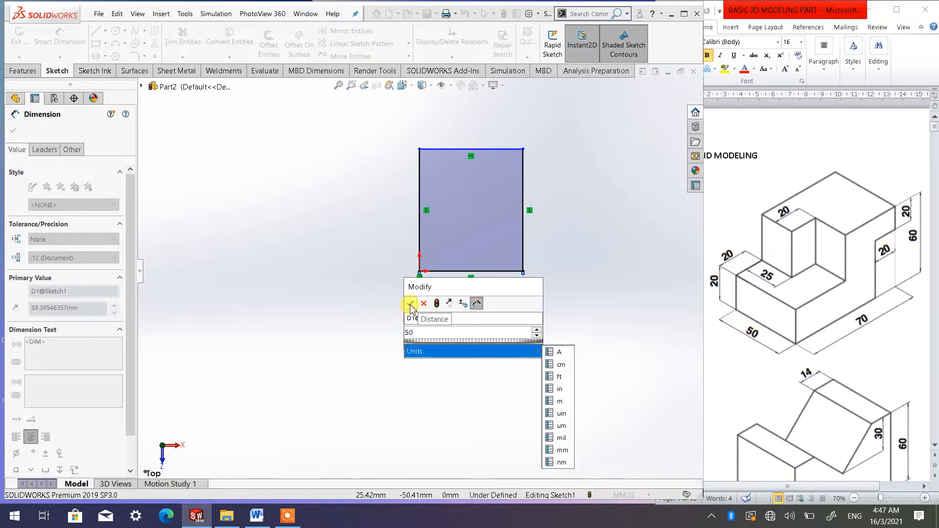
click(410, 305)
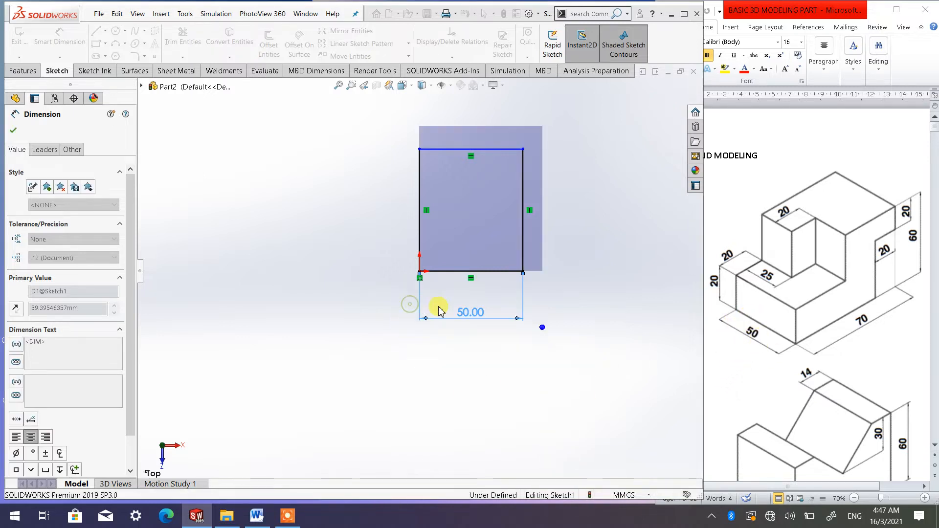
Dimension the rectangle's right edge as 70 mm
click(524, 226)
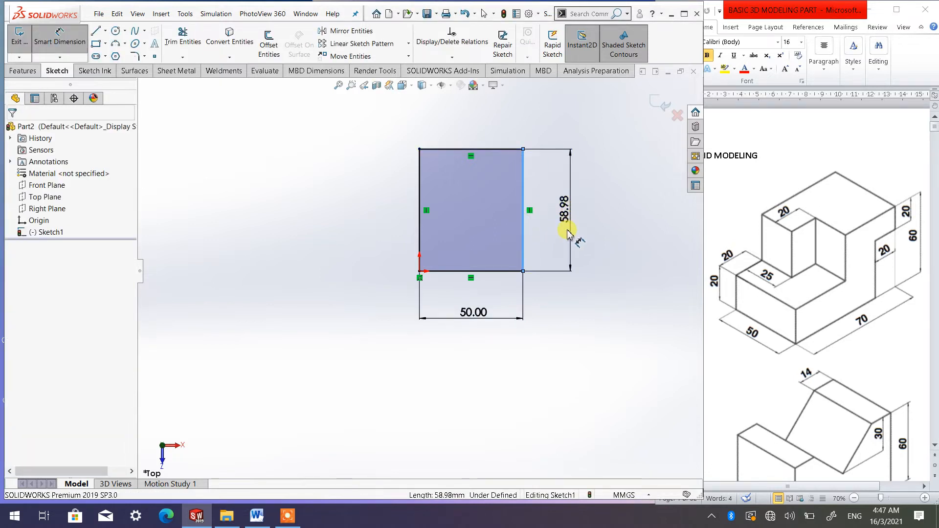
click(572, 215)
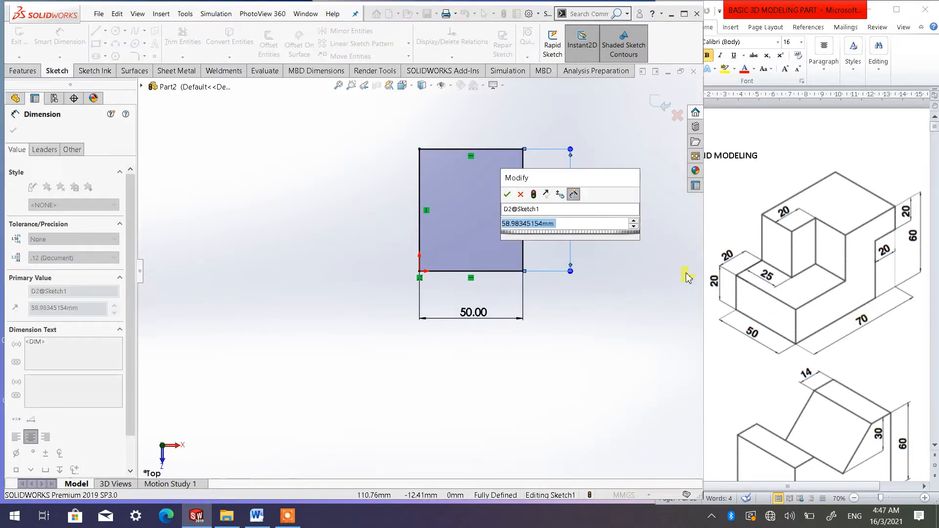
text(70)
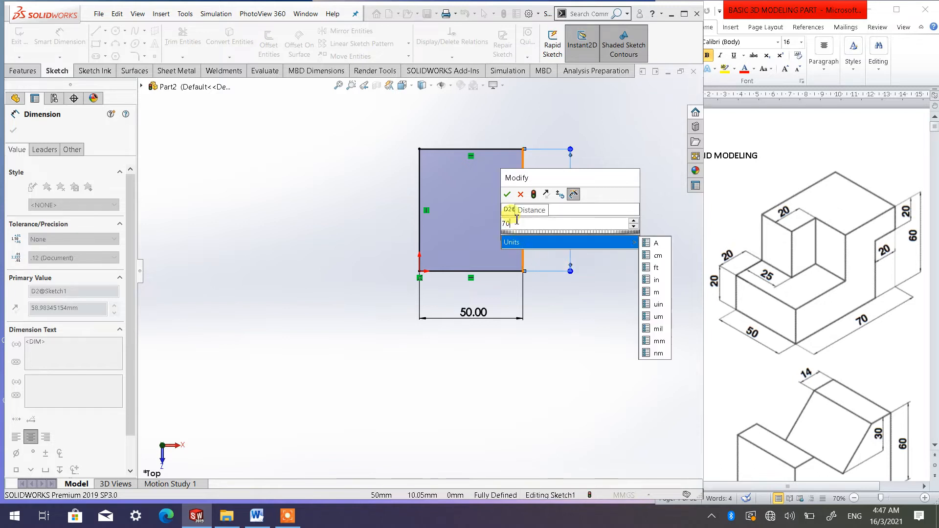
click(507, 194)
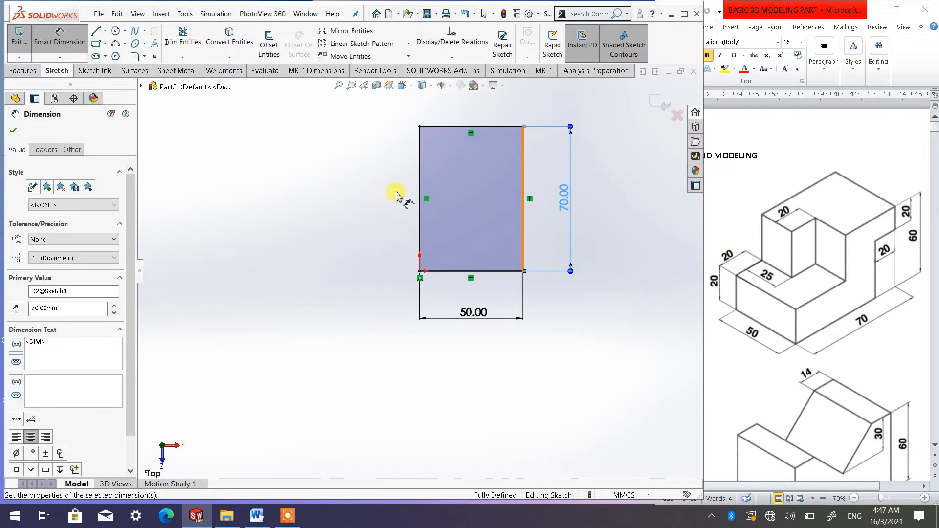
Extrude the rectangle sketch as a boss 60 mm high
click(369, 201)
click(405, 87)
click(468, 114)
click(477, 124)
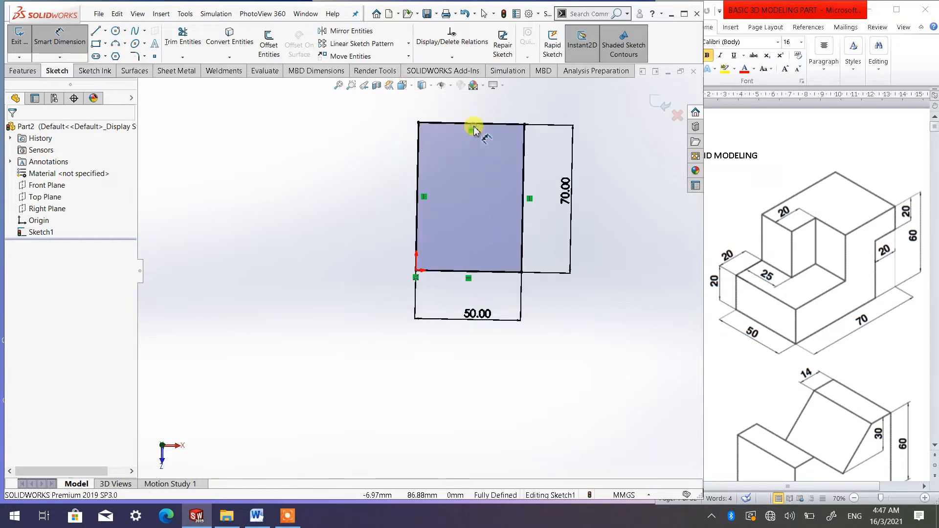
scroll(458, 215, down, 1)
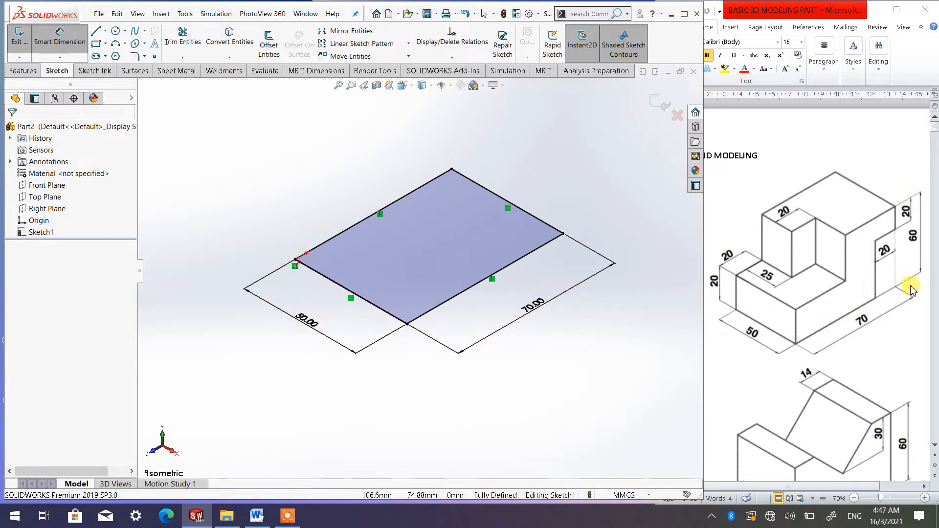
click(23, 71)
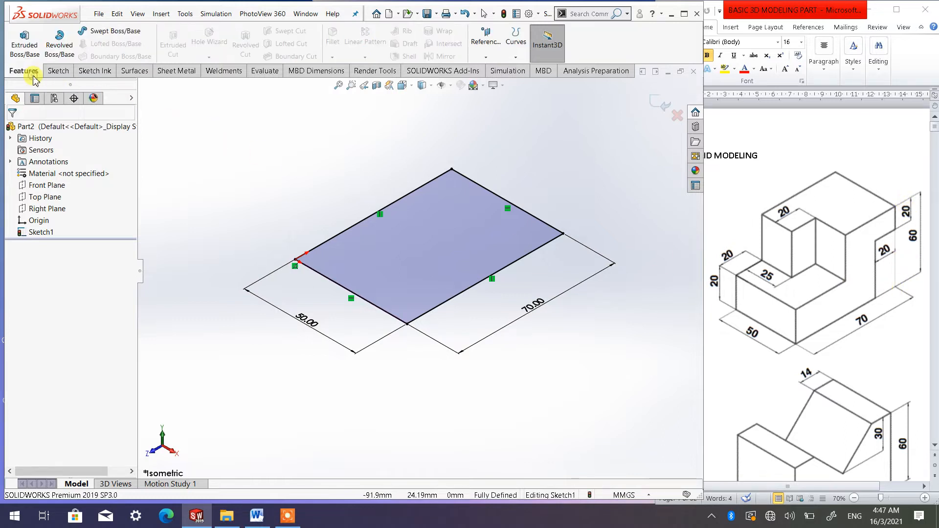
click(24, 45)
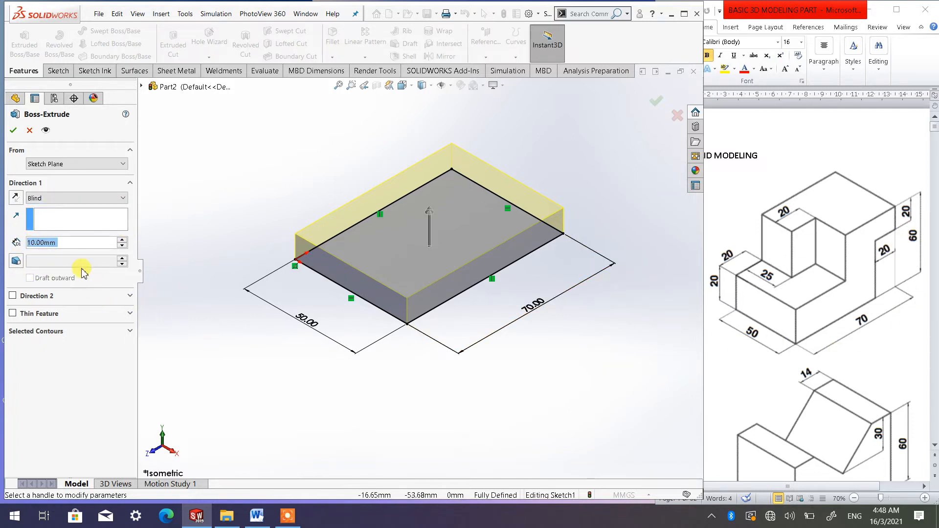
text(60)
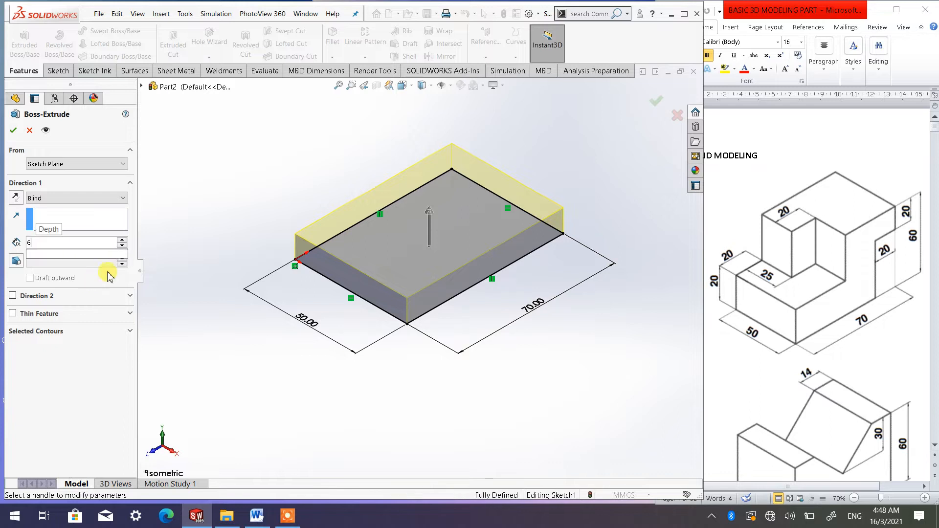
click(230, 253)
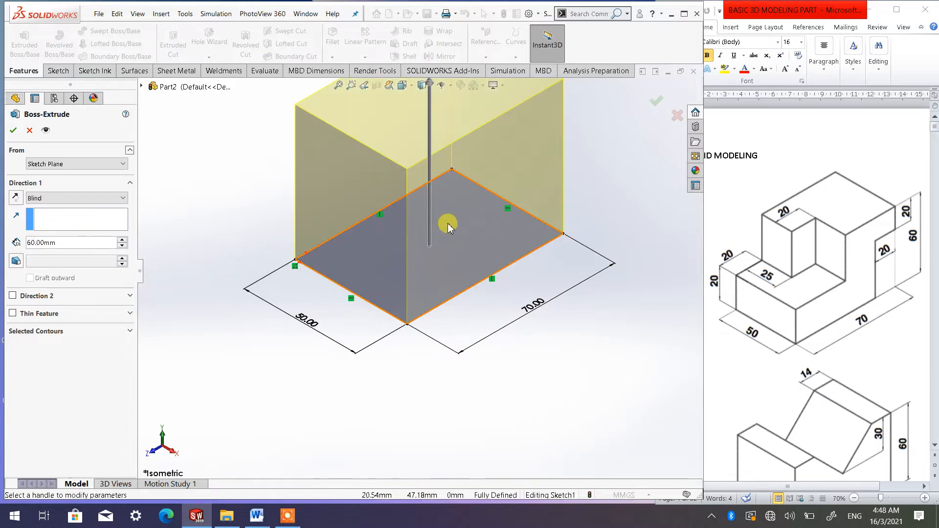
scroll(450, 226, up, 4)
scroll(439, 197, down, 3)
scroll(395, 248, down, 2)
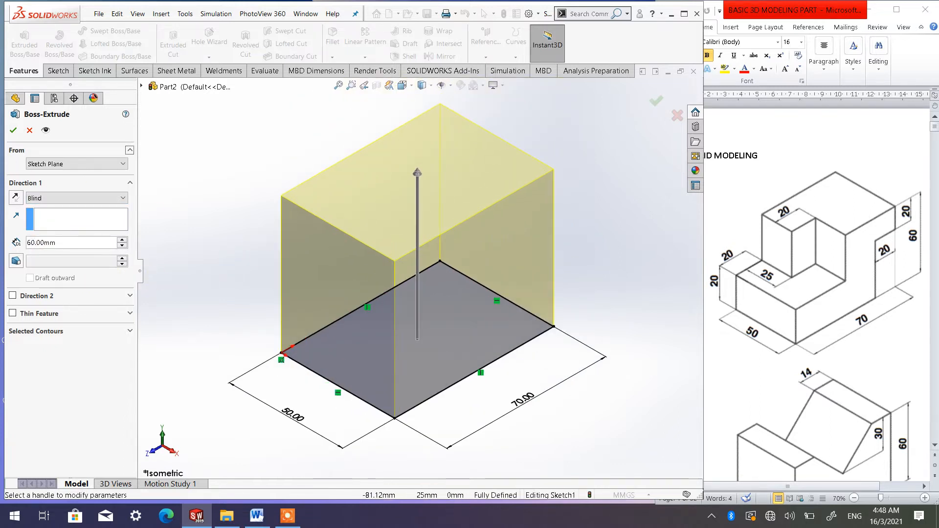
click(17, 132)
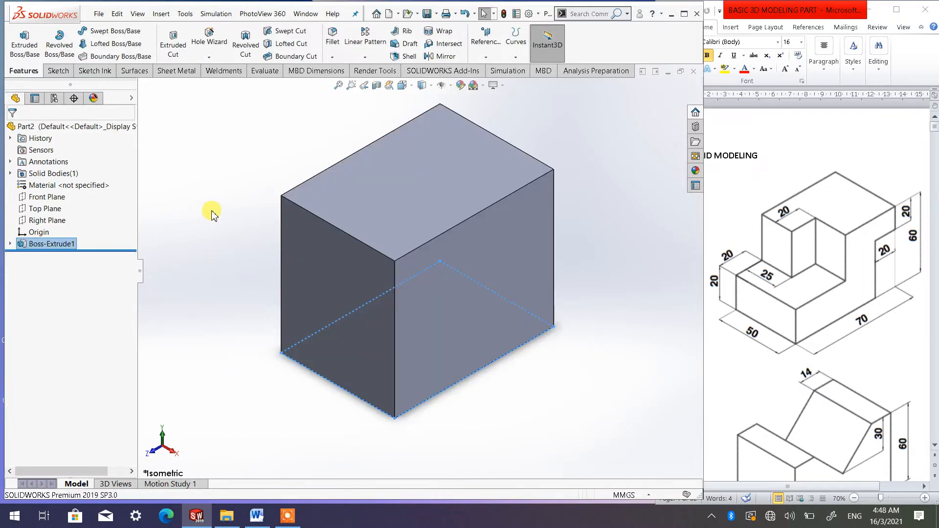
Measure the length of the block's front-left bottom edge
click(253, 152)
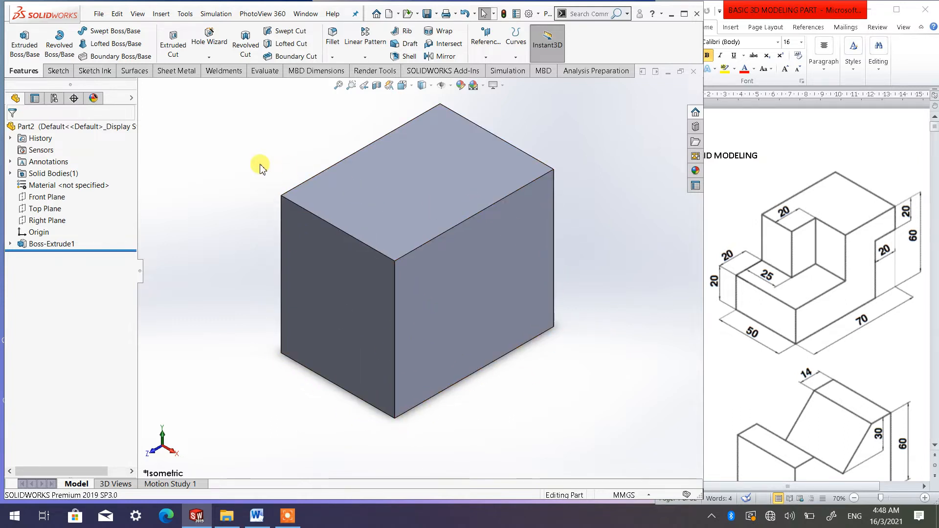
click(262, 70)
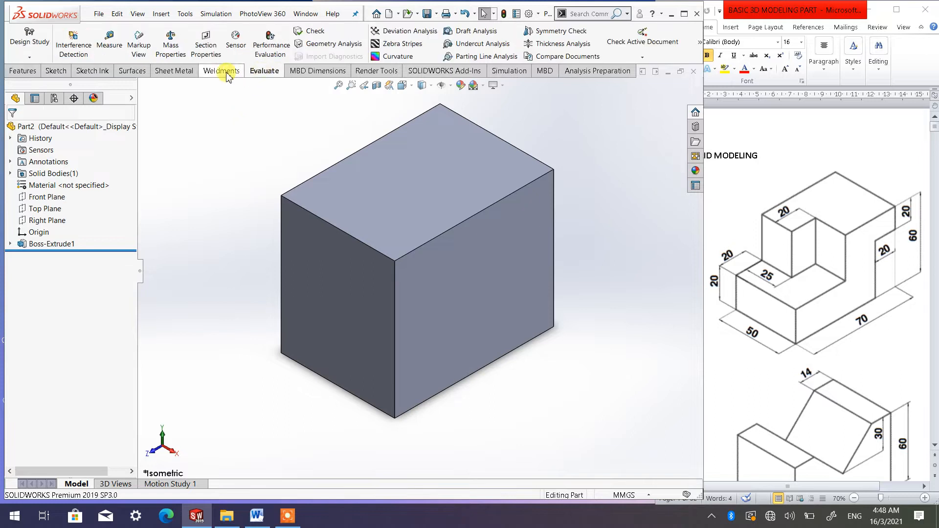
click(104, 44)
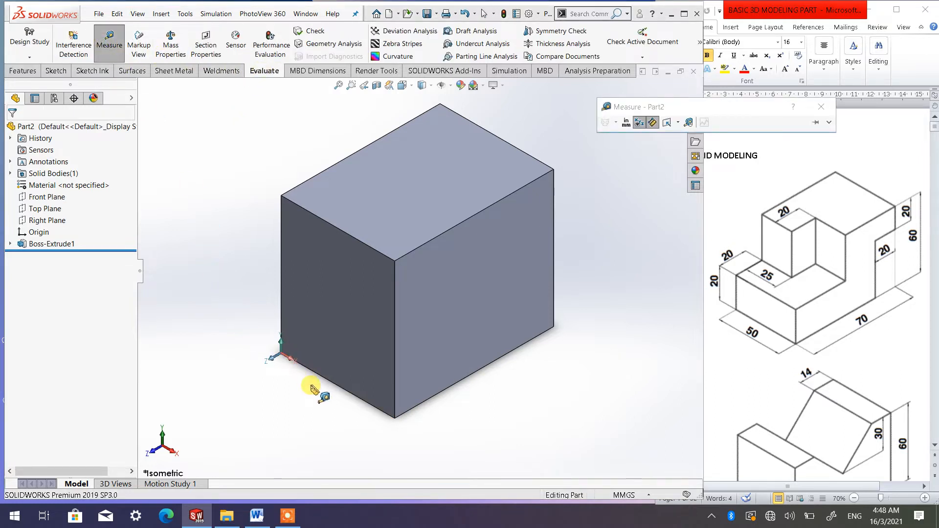
click(334, 383)
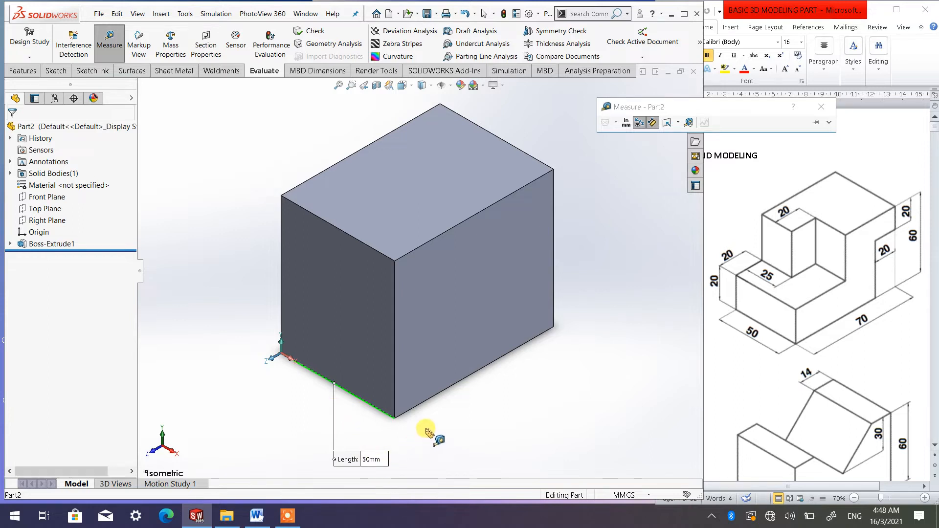
key(Escape)
Measure the lengths of the block's front-right bottom edge and its front vertical edge
click(109, 55)
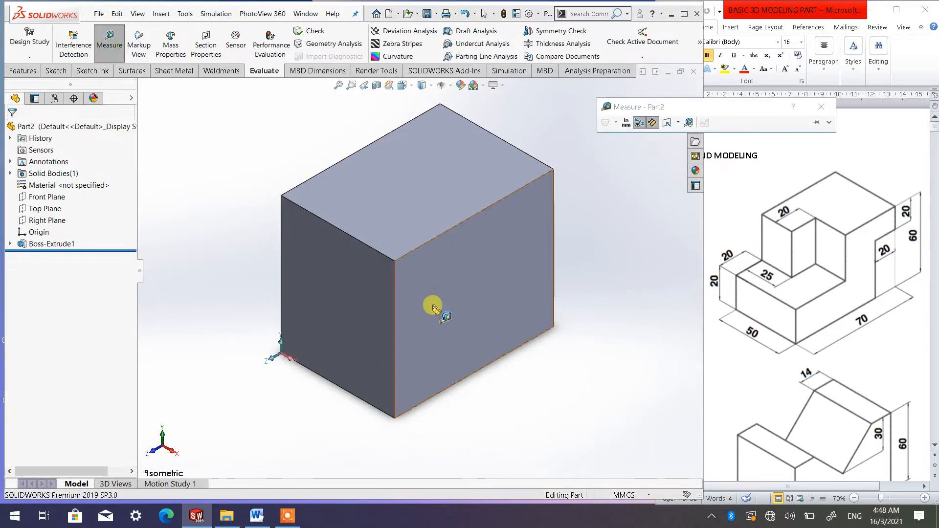
click(501, 363)
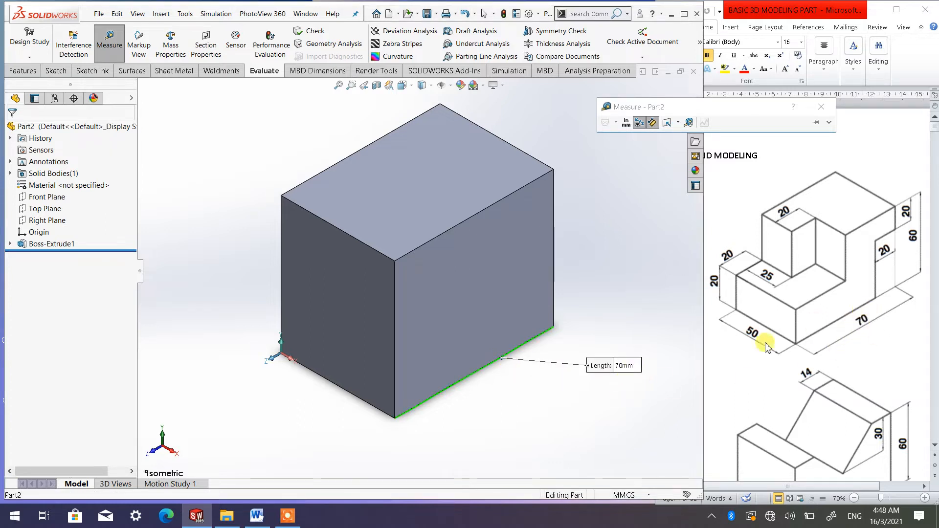
key(Escape)
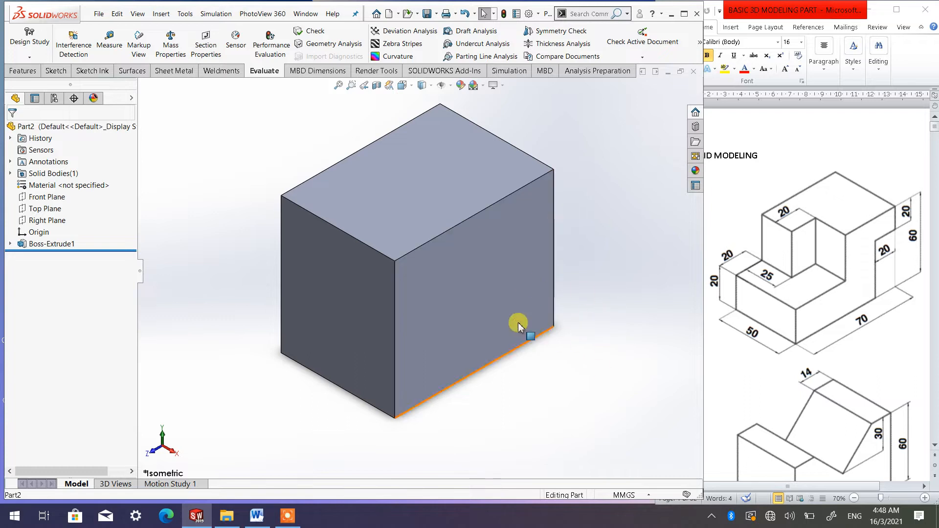
click(110, 45)
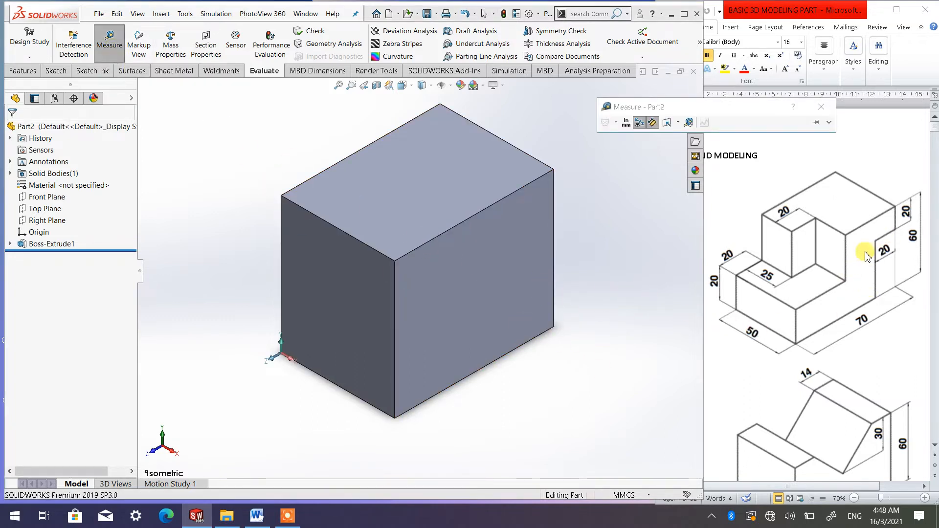
click(396, 360)
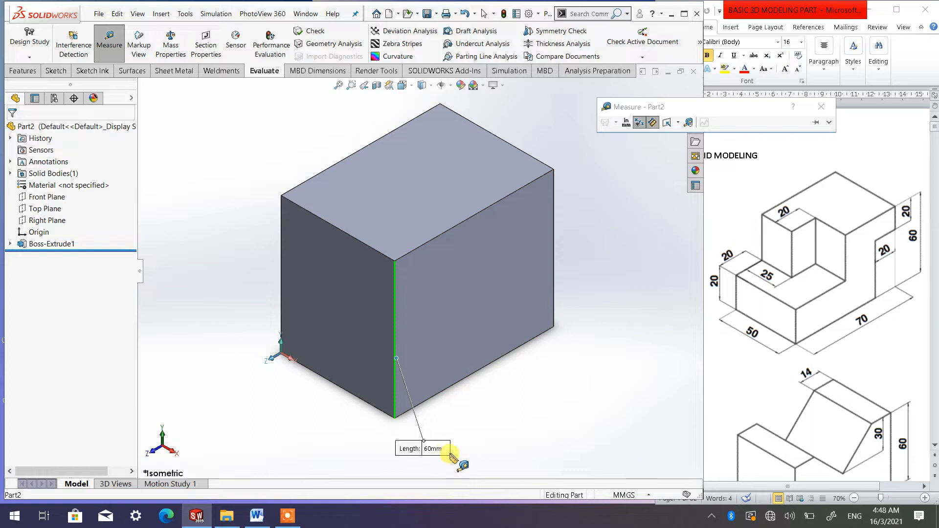
key(Escape)
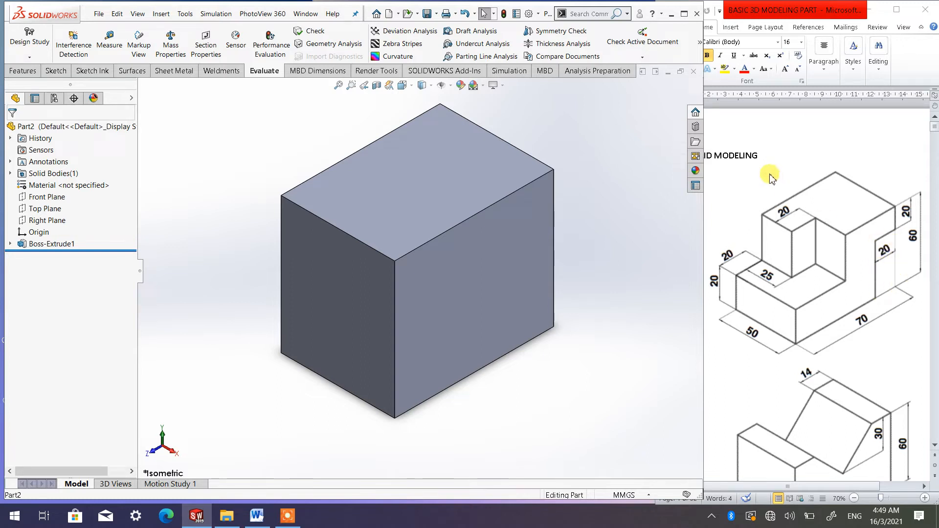
Start a new sketch on the block's front-right face
click(470, 277)
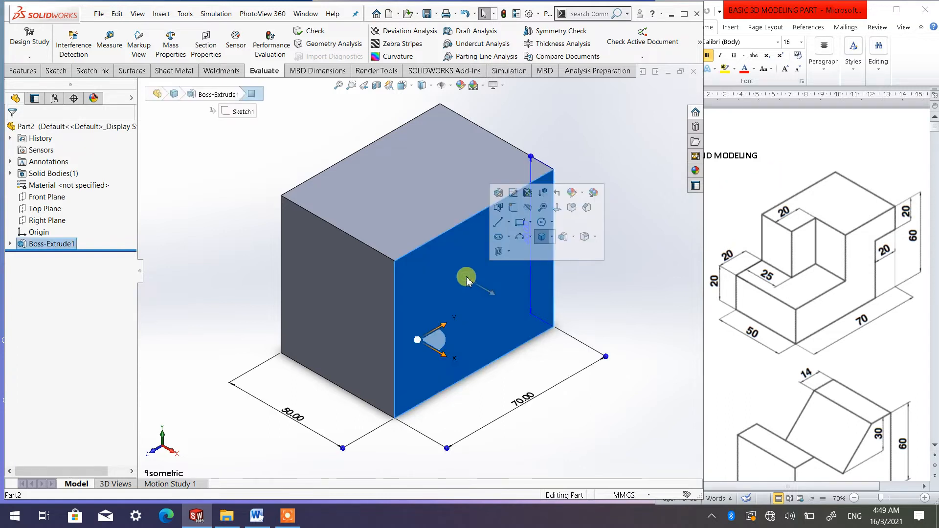
click(56, 71)
click(19, 38)
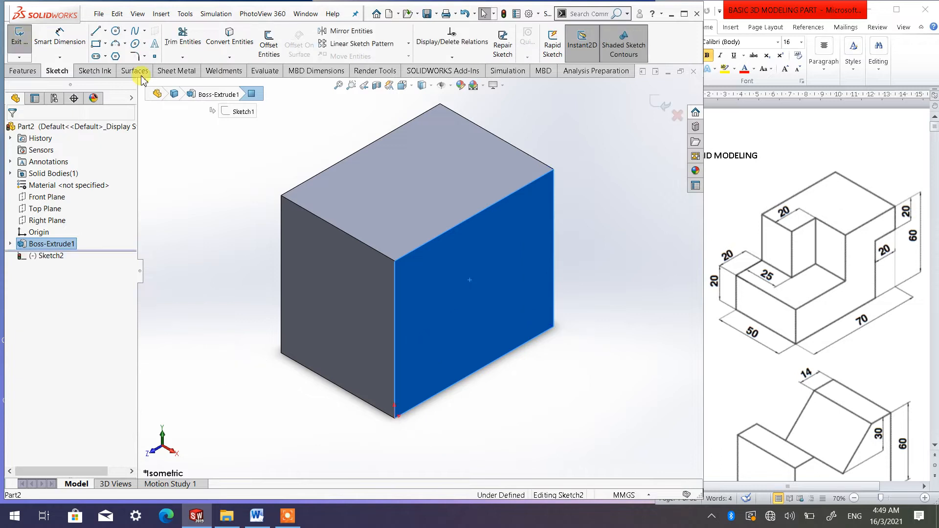
Sketch a corner rectangle at the front-right face's lower-right corner, about 21 mm wide and 30 mm tall
click(402, 85)
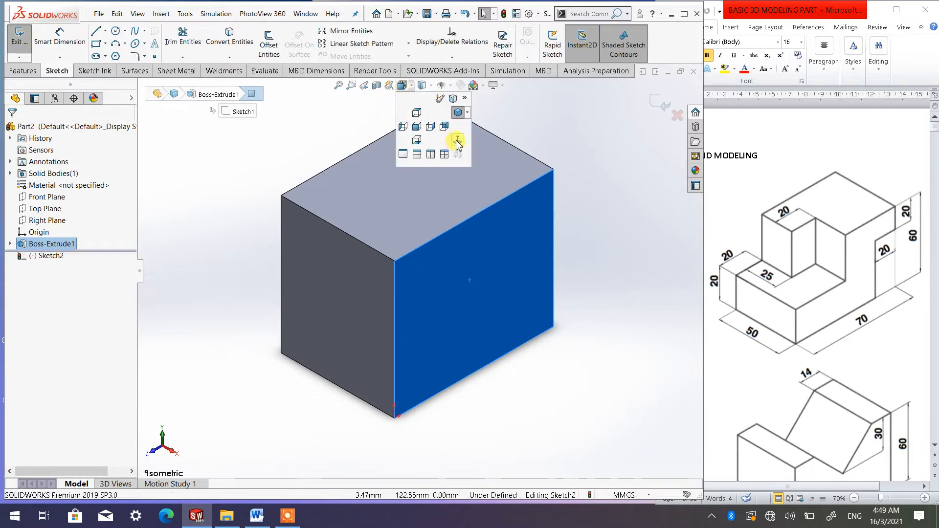
click(457, 142)
click(651, 271)
scroll(648, 272, up, 2)
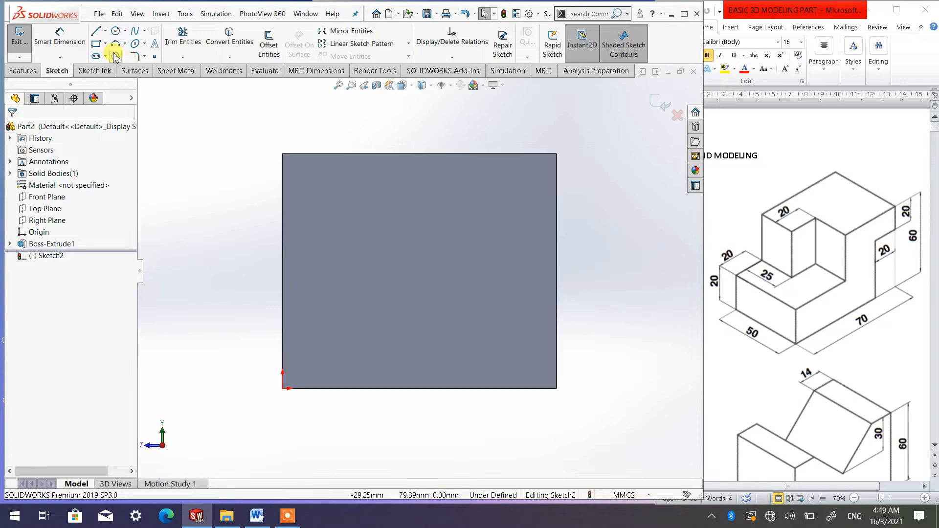
click(96, 44)
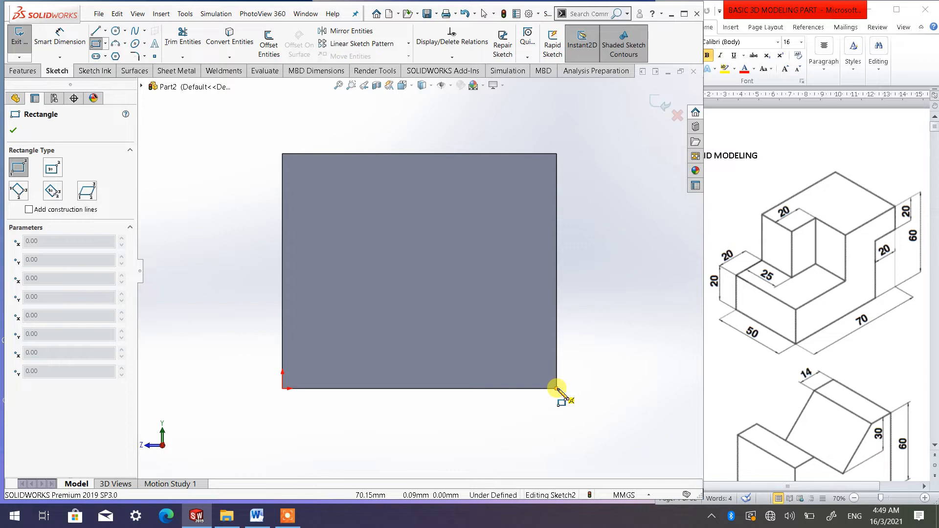
click(556, 389)
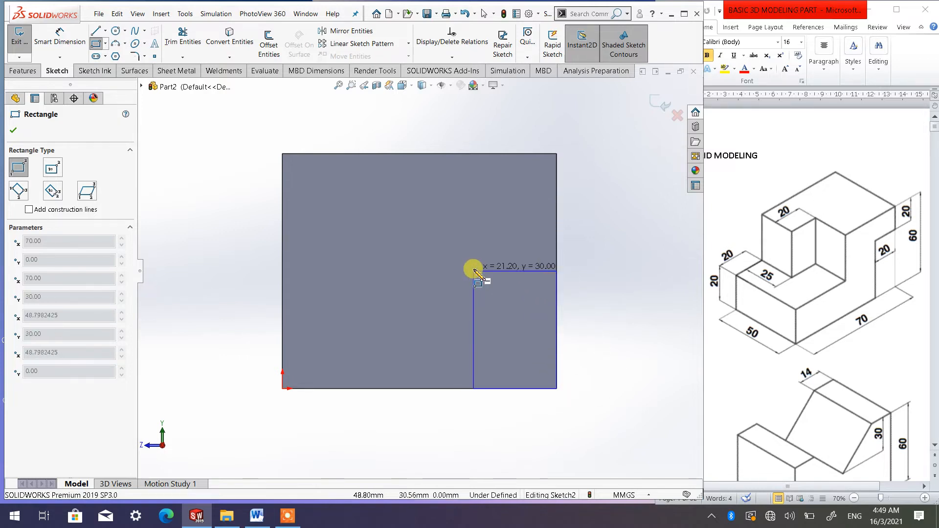
click(473, 271)
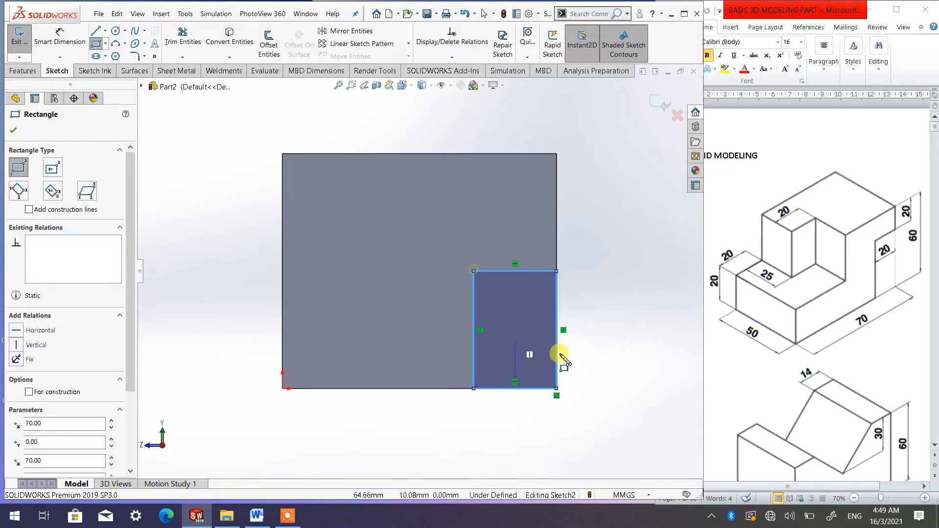
click(13, 130)
Dimension the rectangle's bottom edge to 20 mm
click(58, 38)
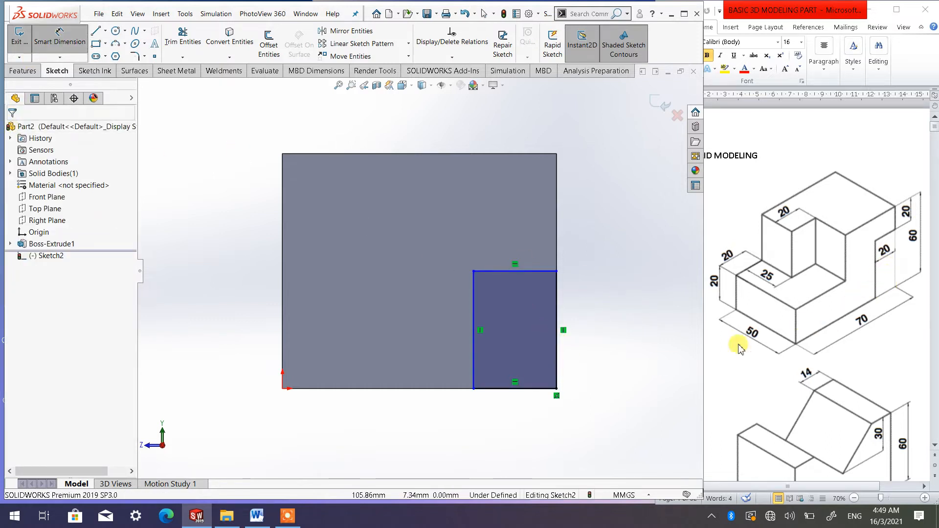
click(518, 389)
click(518, 430)
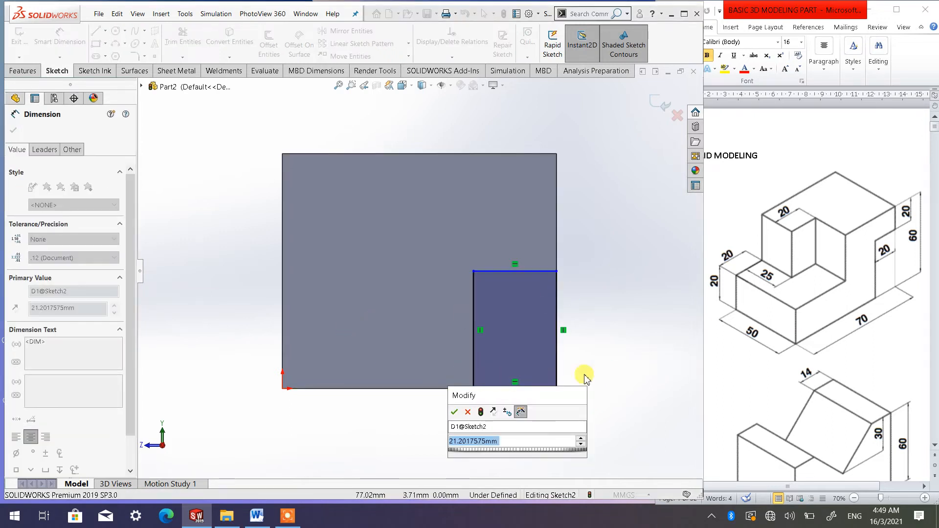
text(20)
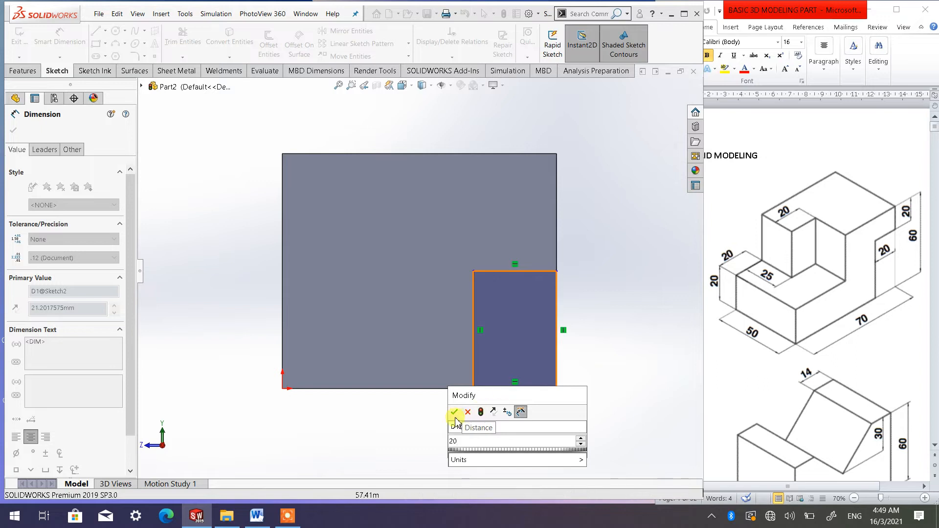
click(454, 412)
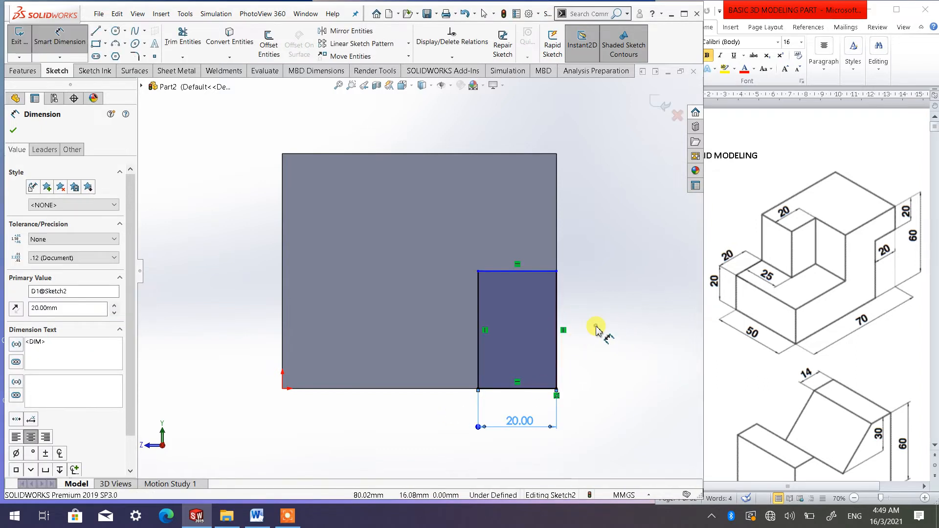
Dimension the rectangle's right edge to 40 mm
click(595, 329)
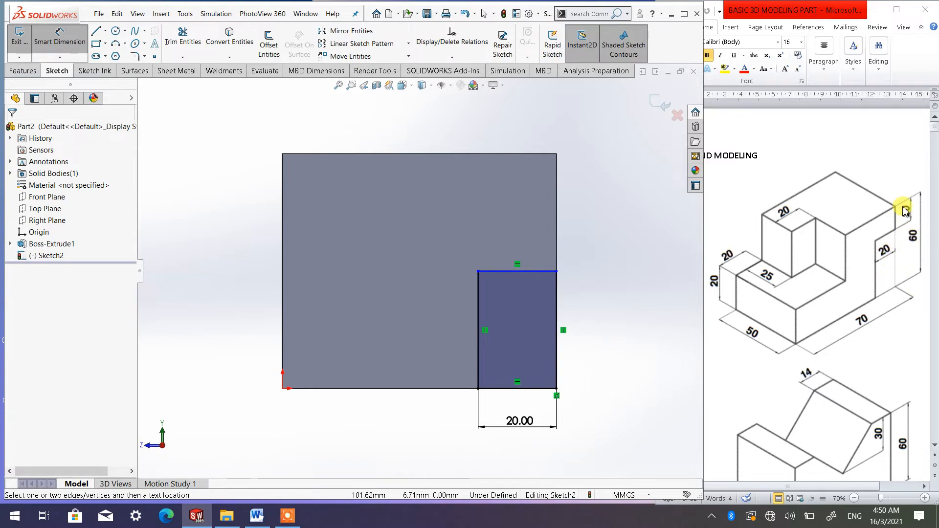
click(558, 336)
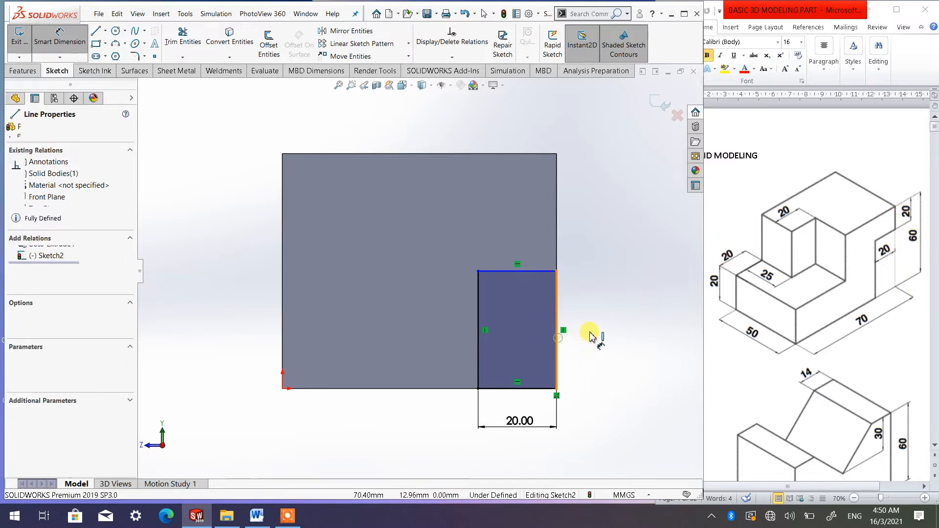
click(597, 328)
text(40)
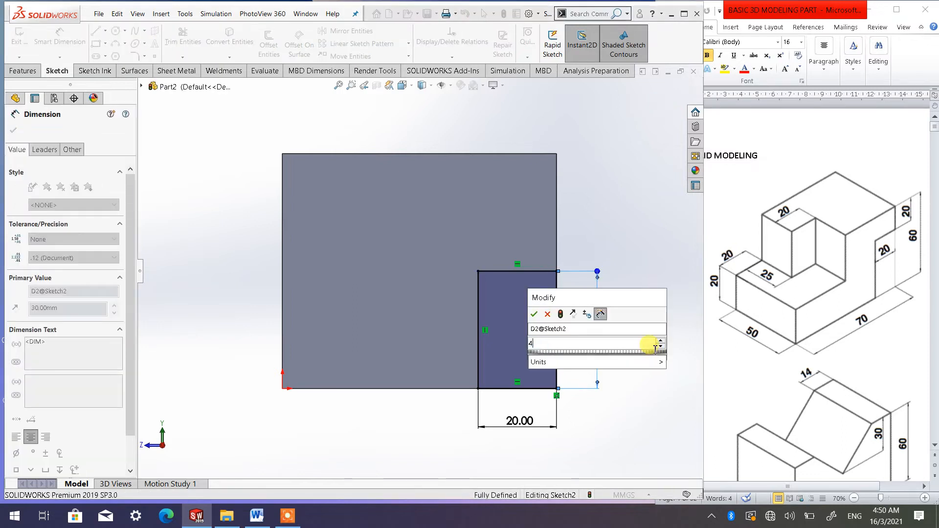
click(533, 313)
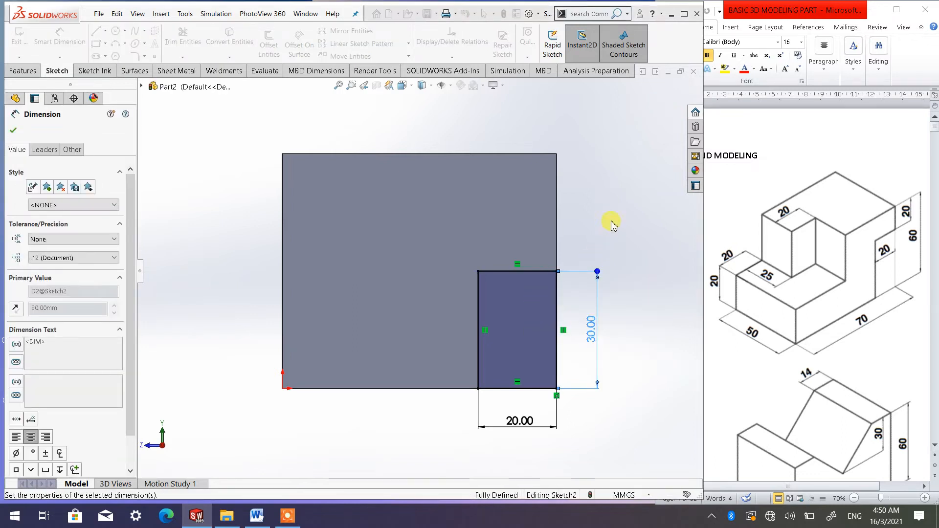
Cut-extrude the rectangle through all of the block
mouse_move(503, 262)
middle_down()
mouse_move(469, 266)
mouse_move(438, 289)
mouse_move(455, 309)
middle_up()
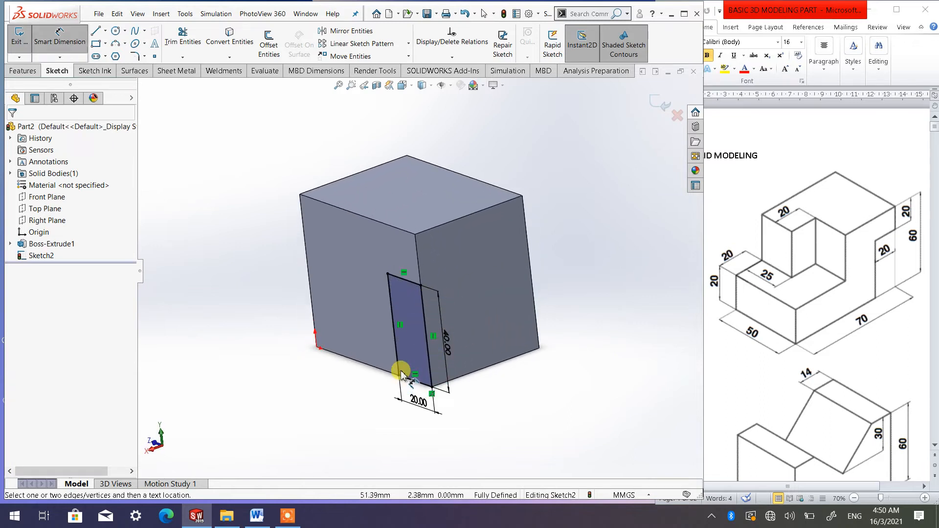
scroll(398, 373, down, 3)
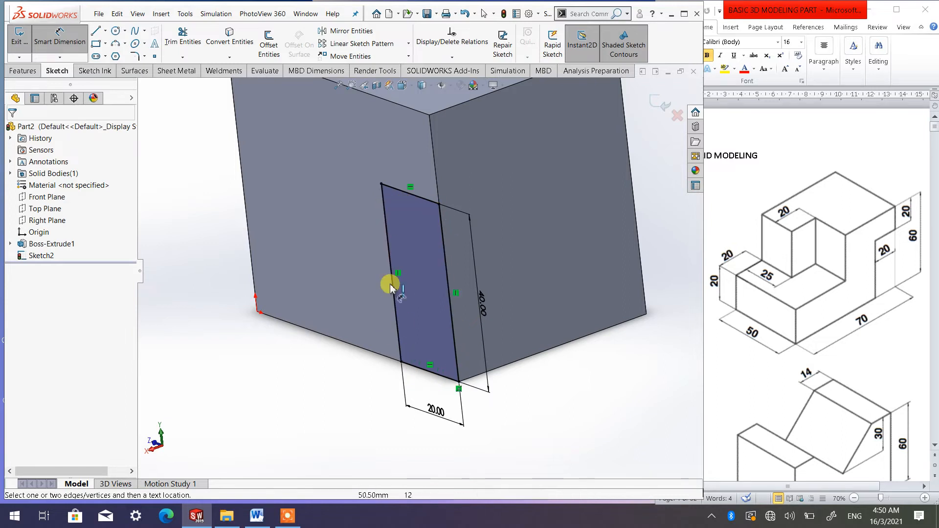
click(491, 301)
click(488, 307)
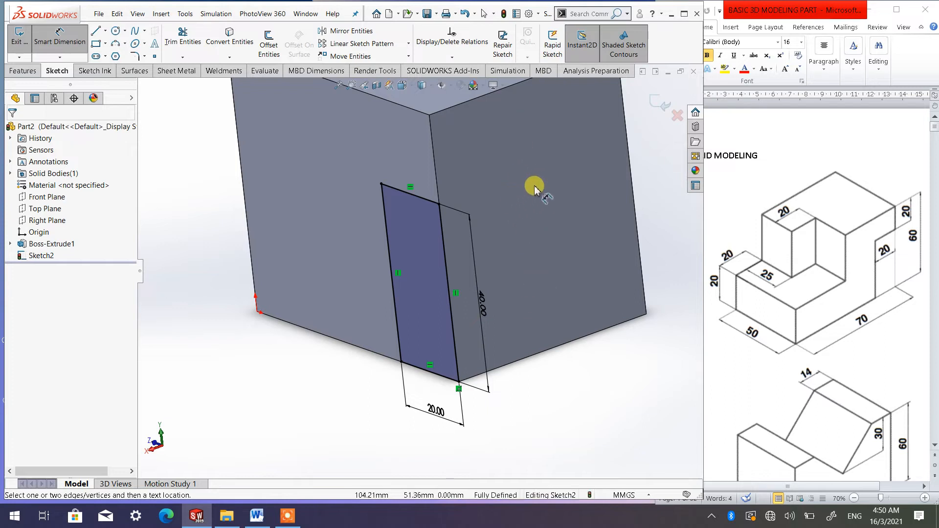
scroll(540, 171, up, 2)
scroll(538, 174, down, 1)
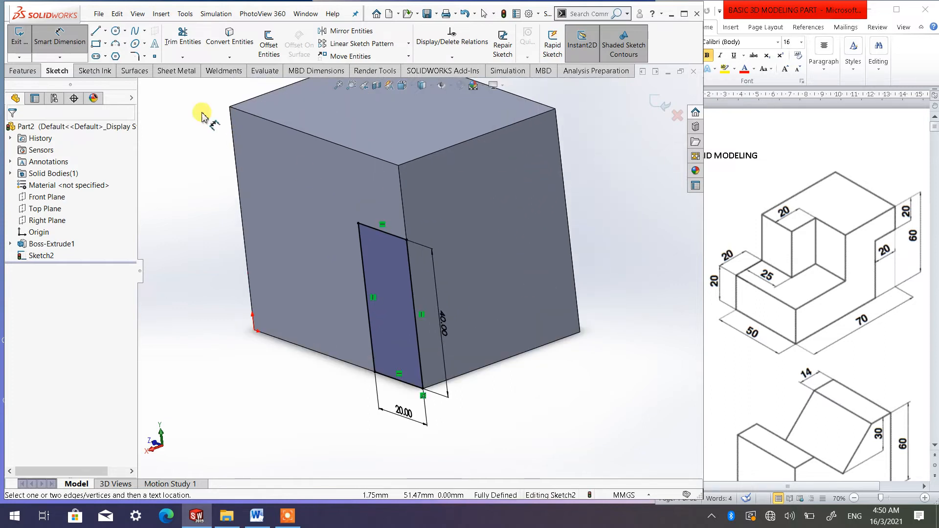
click(32, 72)
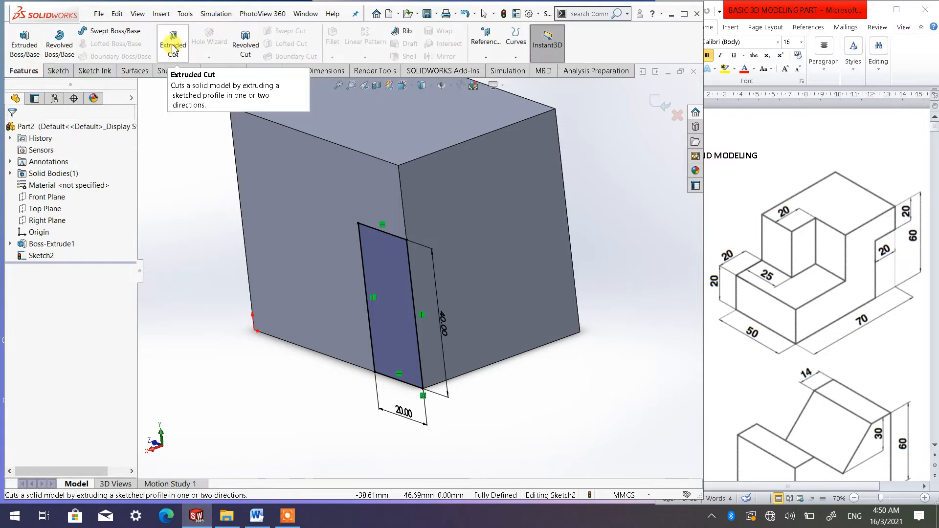
click(174, 48)
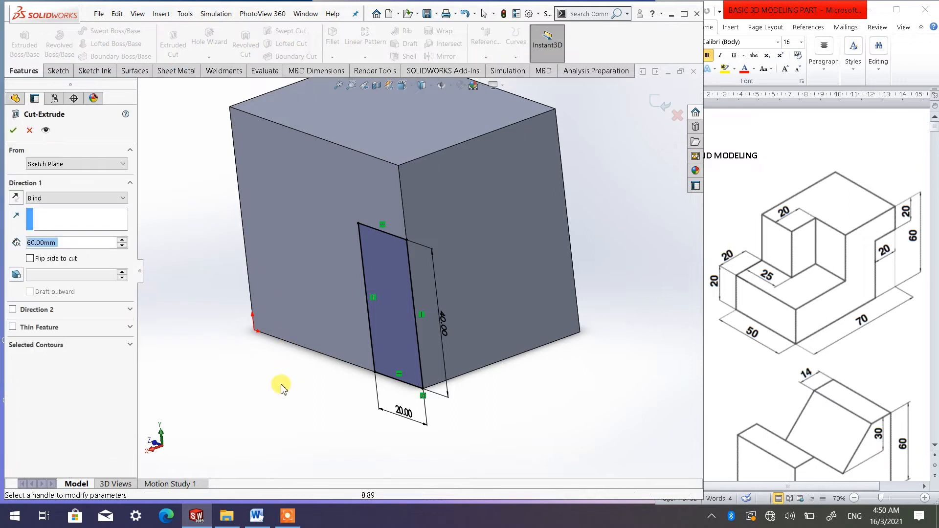
click(57, 200)
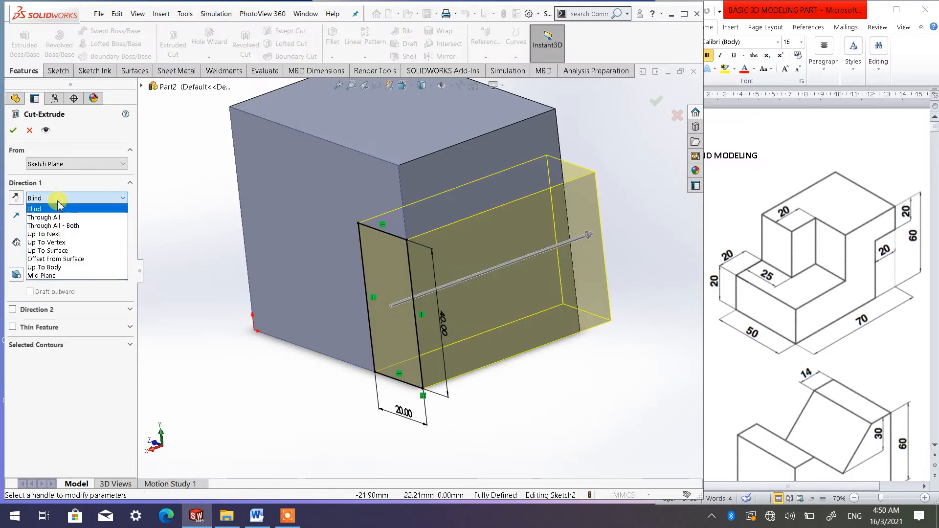
click(66, 213)
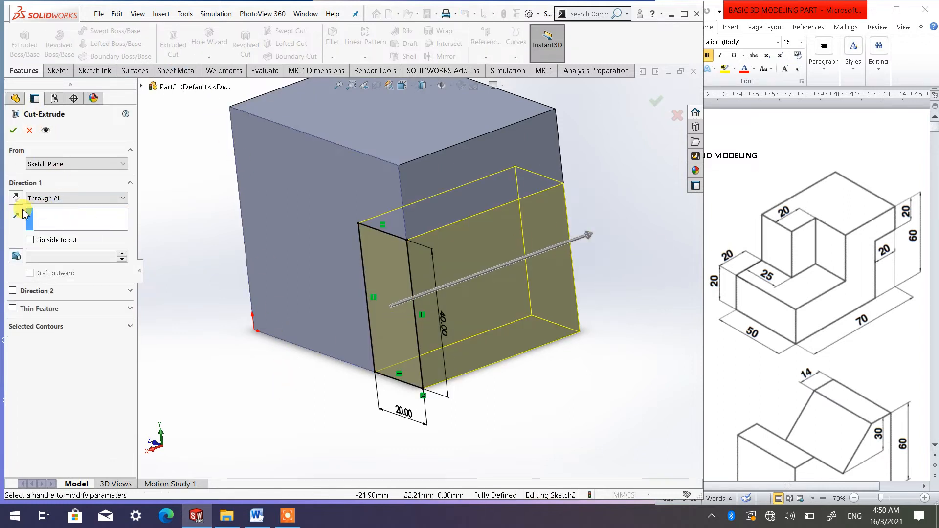
click(14, 130)
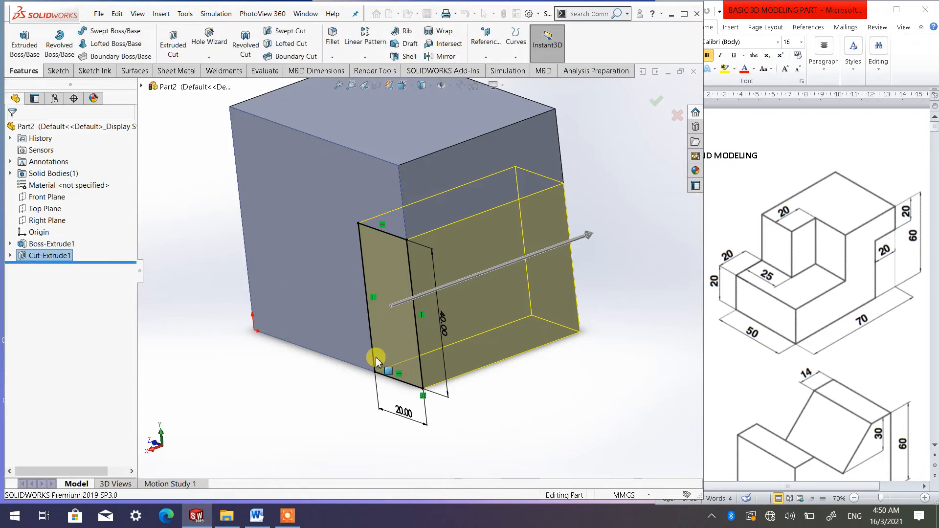
Start a new sketch on the block's top face, viewed normal to it
middle_drag(394, 266, 459, 325)
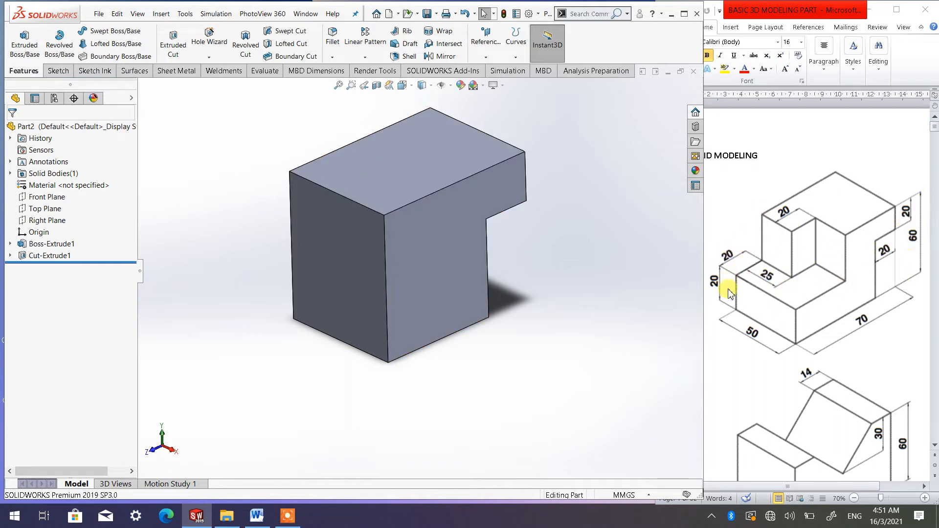
click(423, 176)
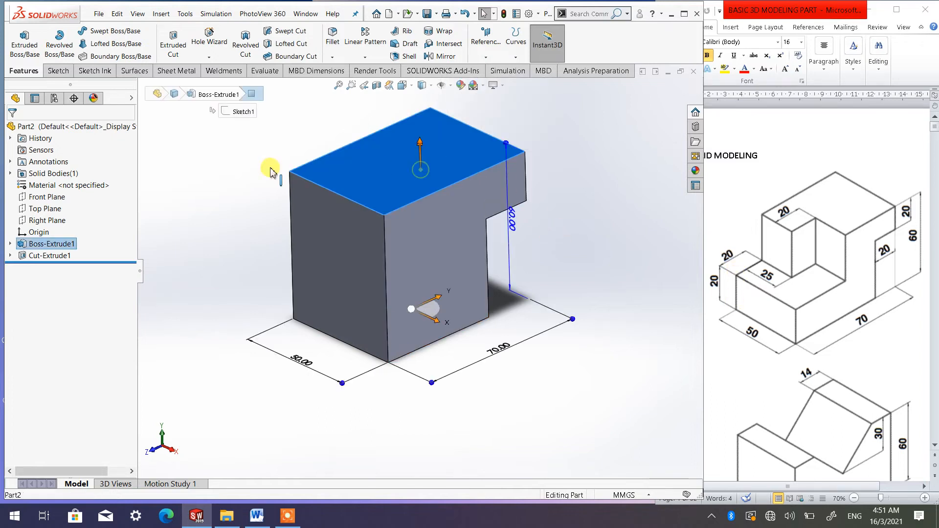
click(59, 72)
click(19, 37)
click(402, 86)
click(457, 143)
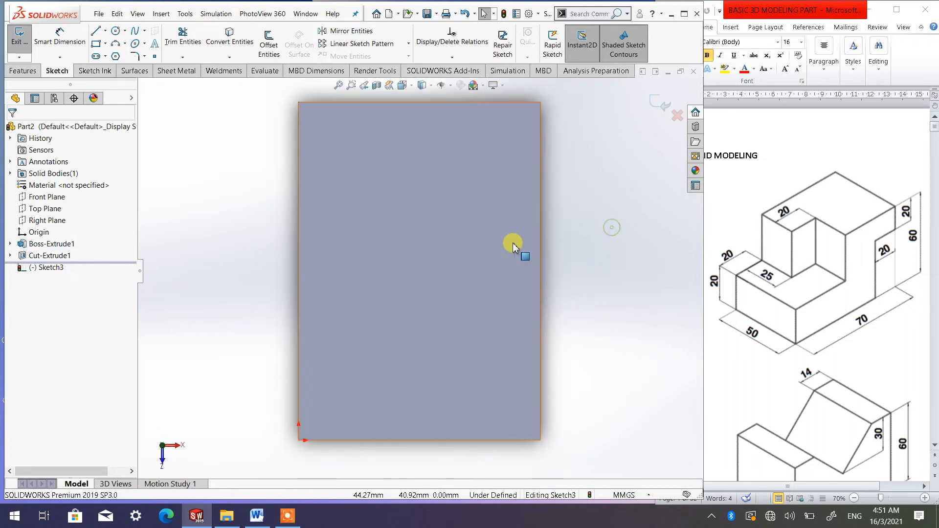
scroll(513, 243, up, 1)
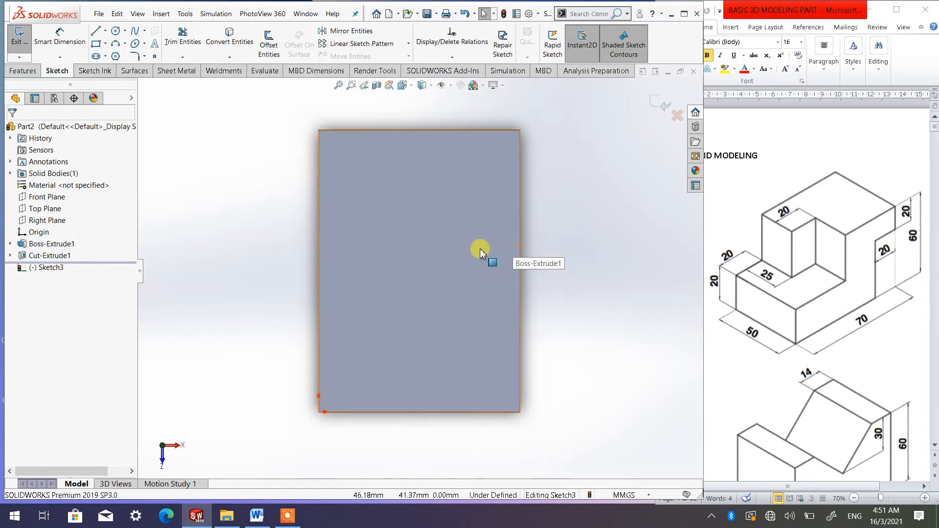
Draw a closed six-line stepped profile along the top face's lower edge, spanning the face's full width
click(96, 34)
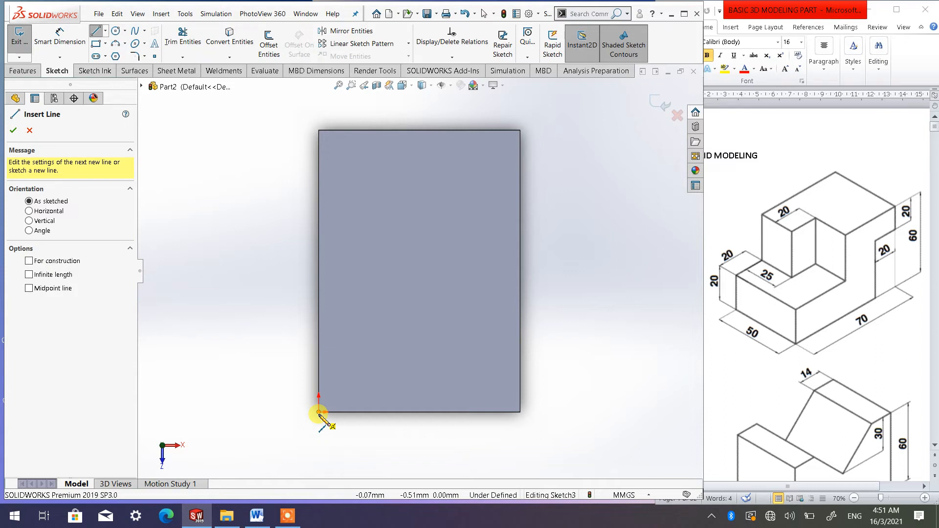
click(319, 412)
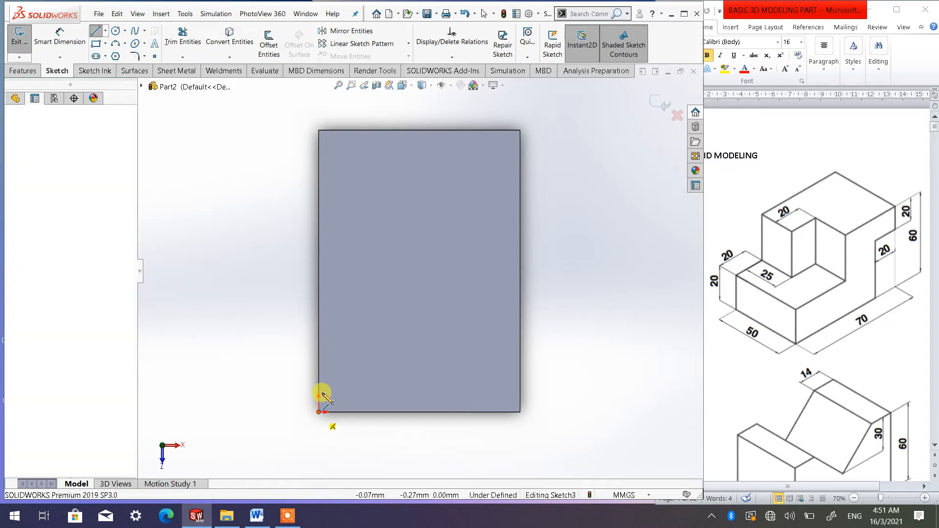
click(318, 358)
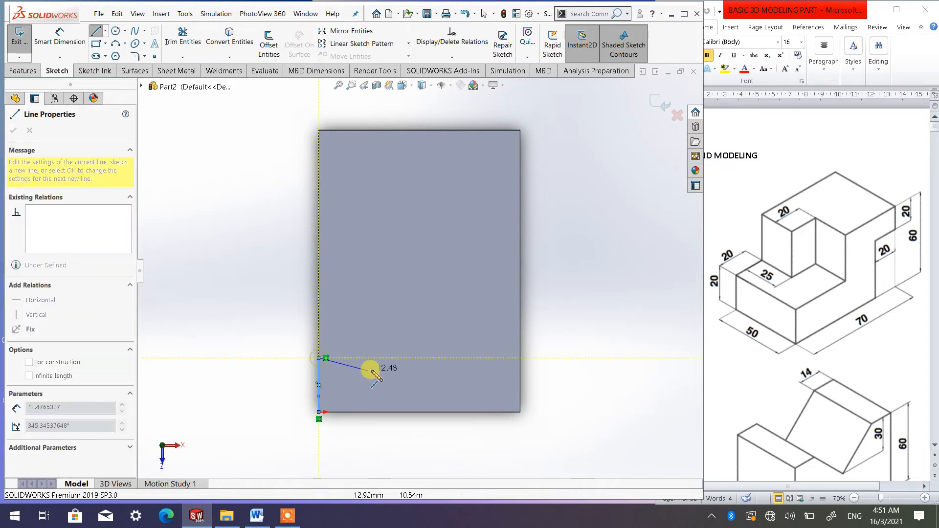
click(416, 358)
click(416, 305)
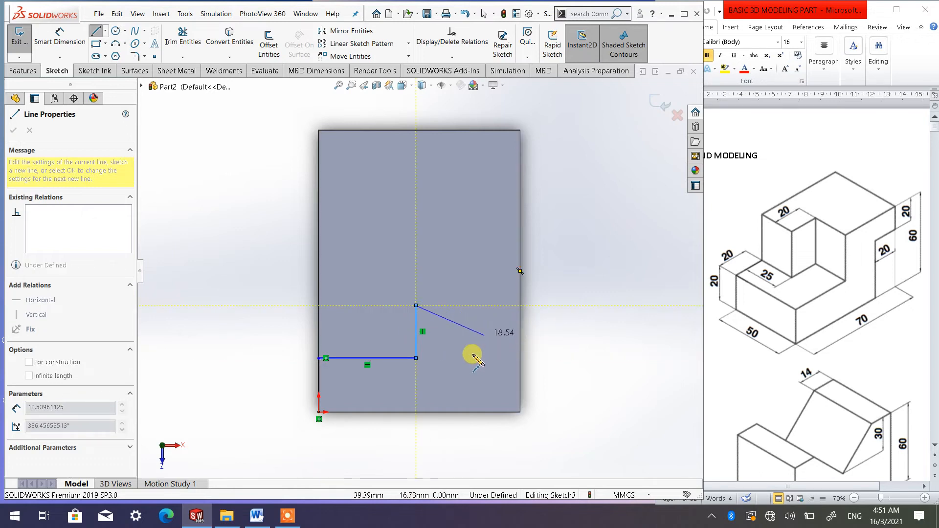
click(520, 306)
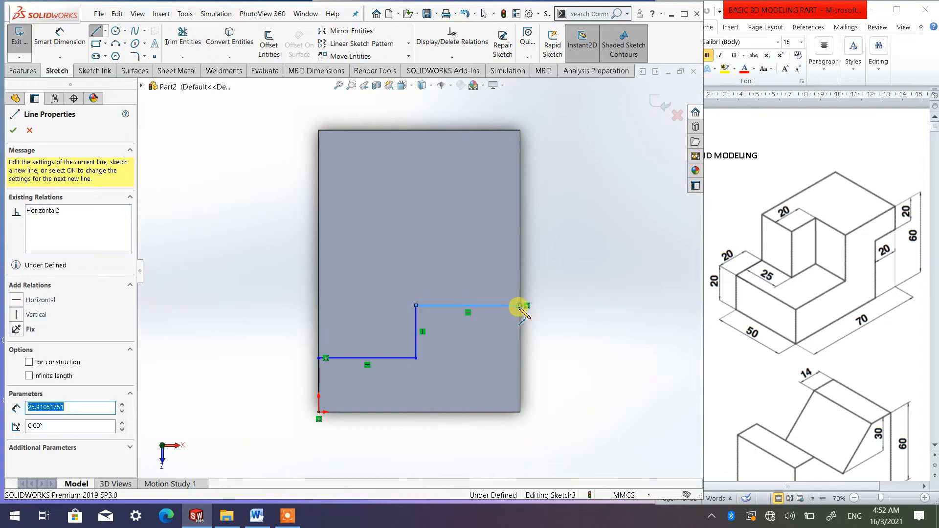
click(520, 411)
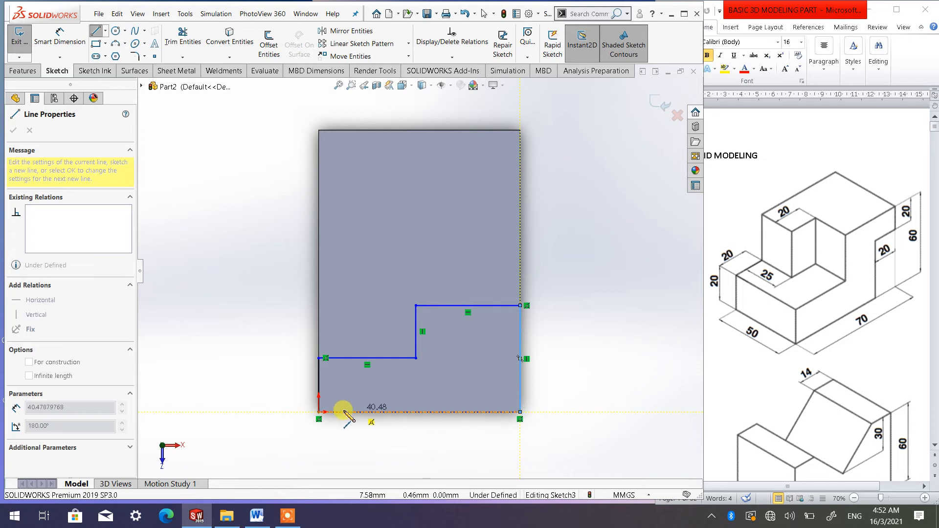
click(318, 411)
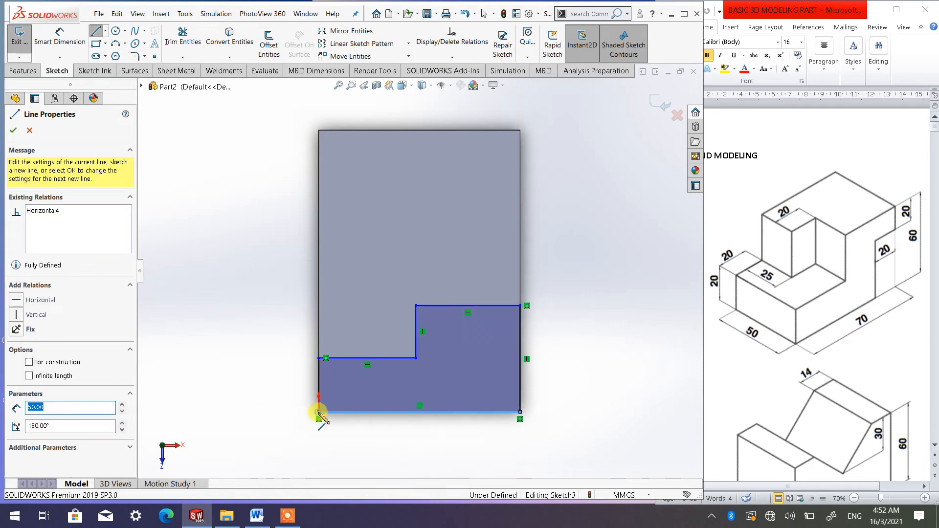
click(15, 134)
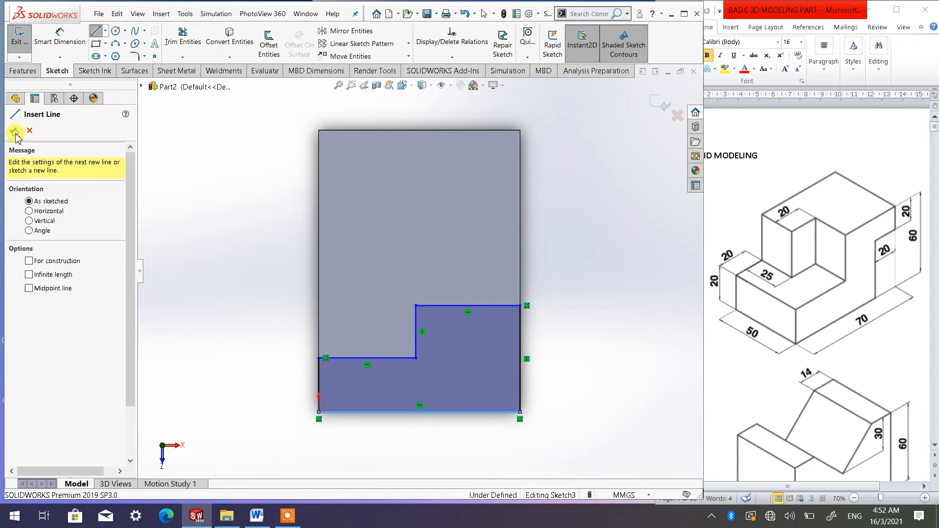
Dimension the profile's lower left vertical edge to 20 mm
click(69, 46)
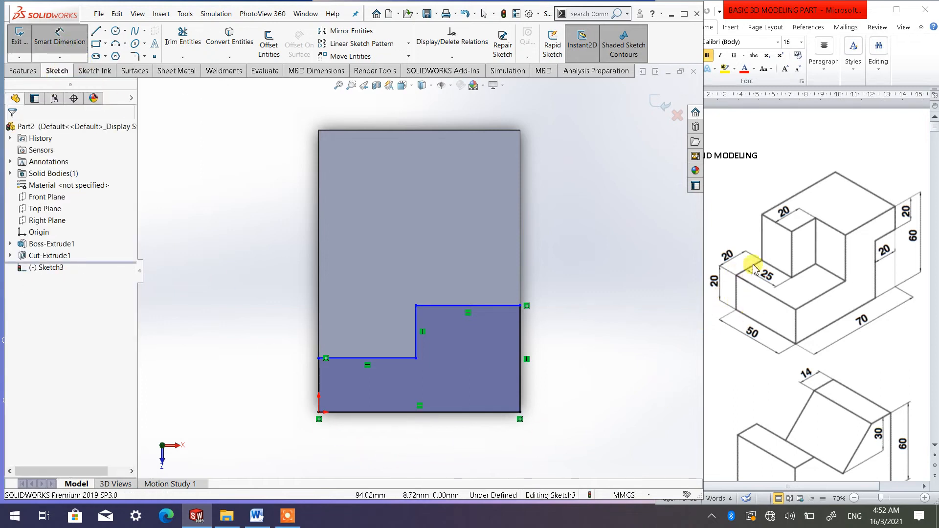
click(319, 386)
click(268, 385)
text(20)
click(203, 365)
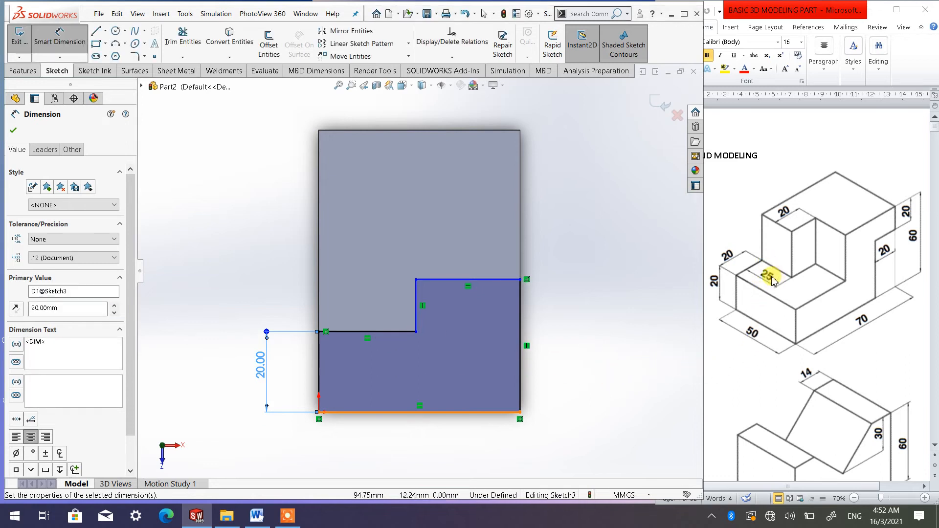
Dimension the lower step's horizontal edge to 25 mm
click(374, 332)
click(372, 246)
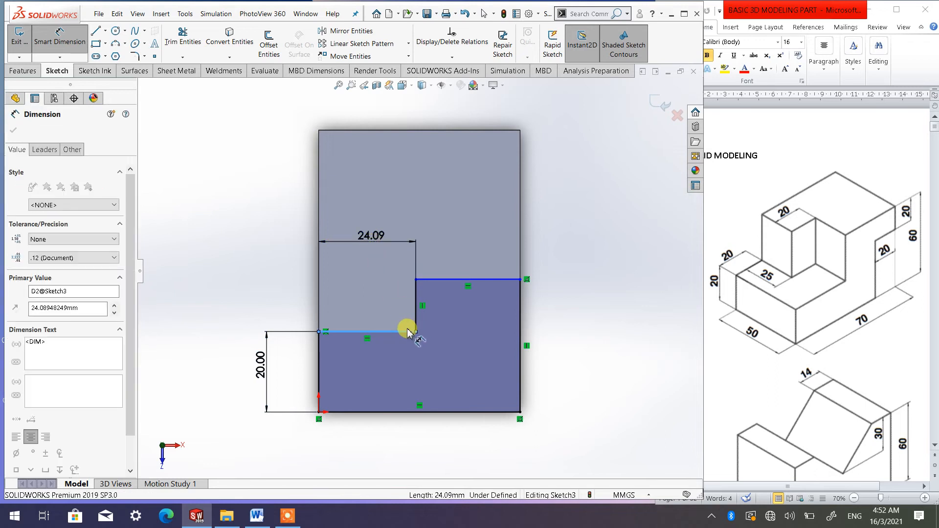
text(25)
key(Return)
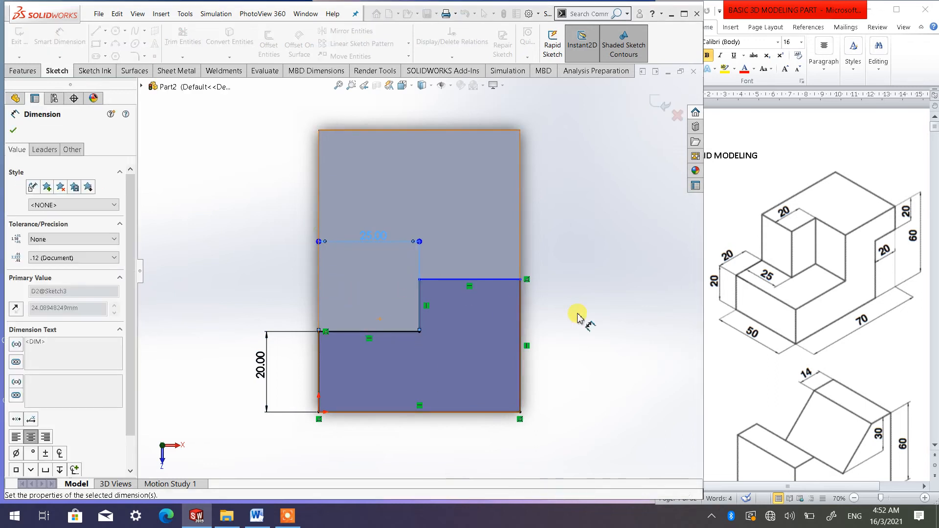
Dimension the profile's right vertical edge to 40 mm and leave the dimension tool
click(468, 281)
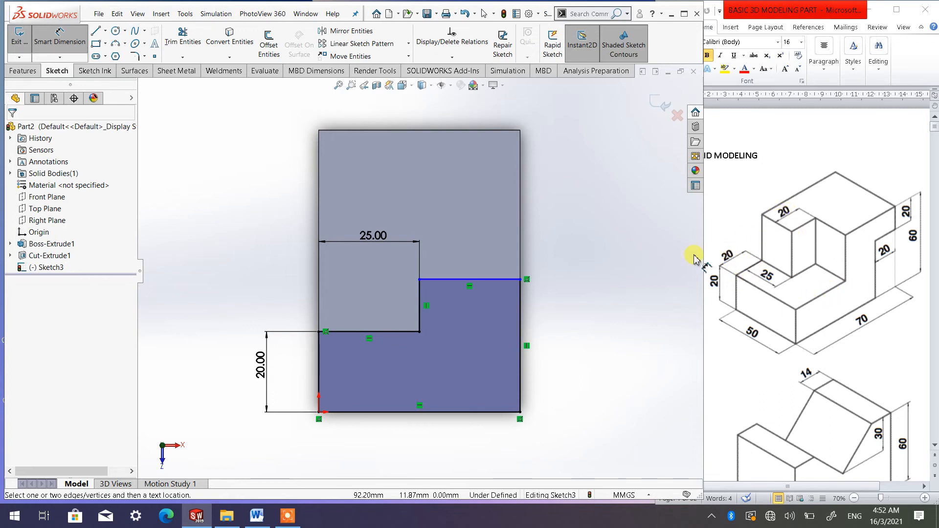
click(520, 350)
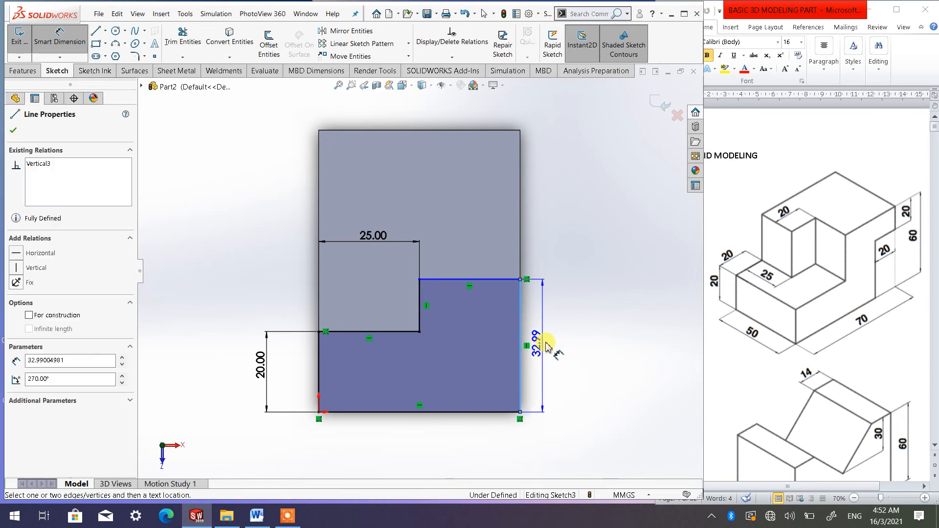
click(562, 335)
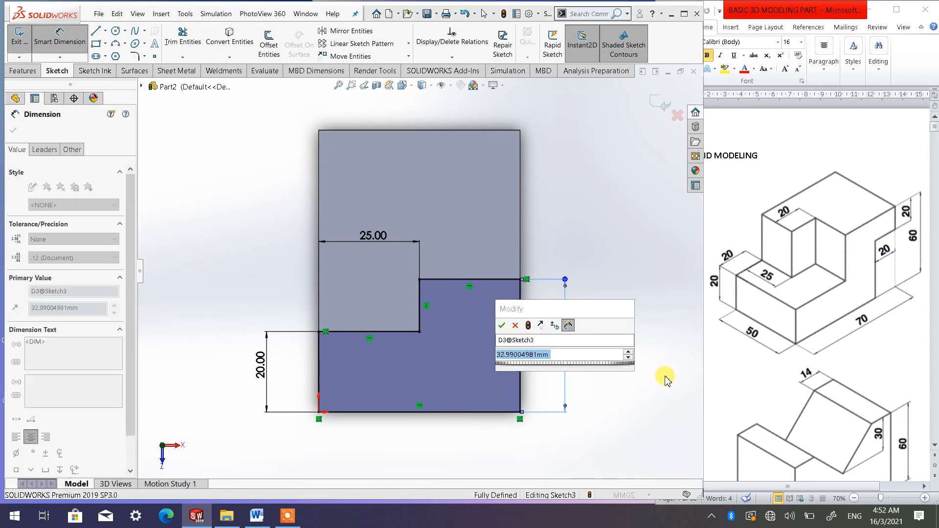
text(40)
click(503, 326)
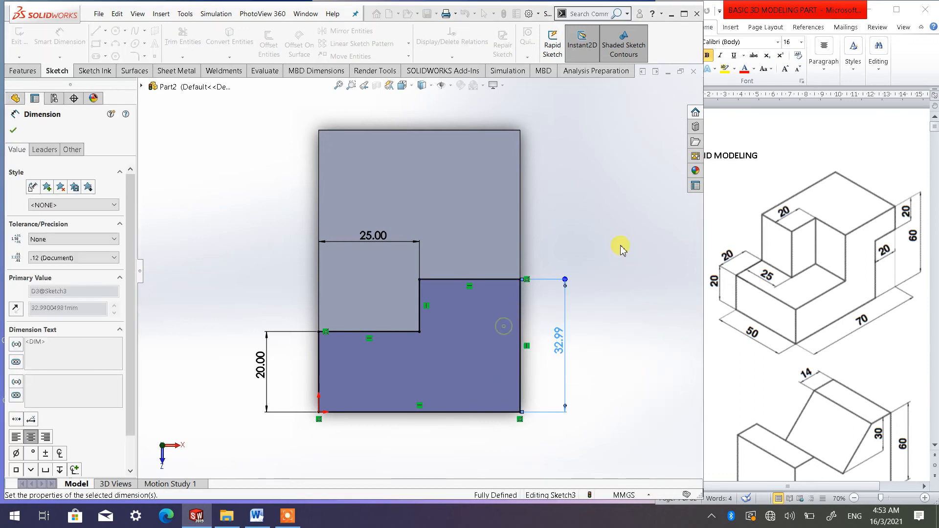
right_click(620, 238)
click(624, 267)
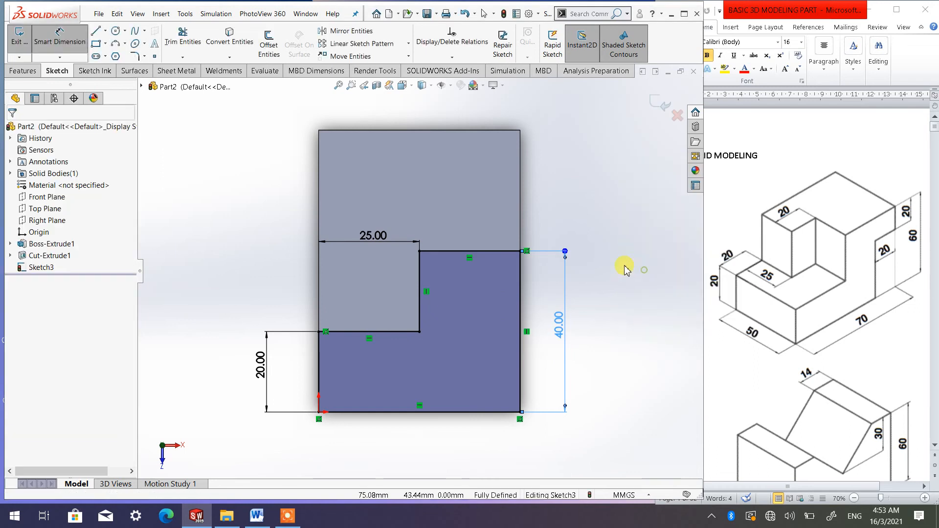
Cut-extrude the stepped profile 40 mm deep into the block from the top face
click(402, 85)
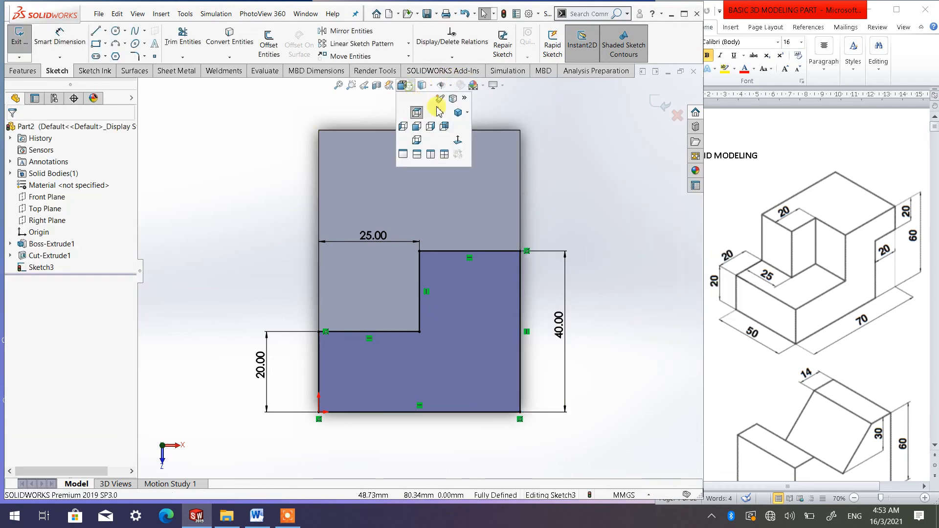
click(469, 114)
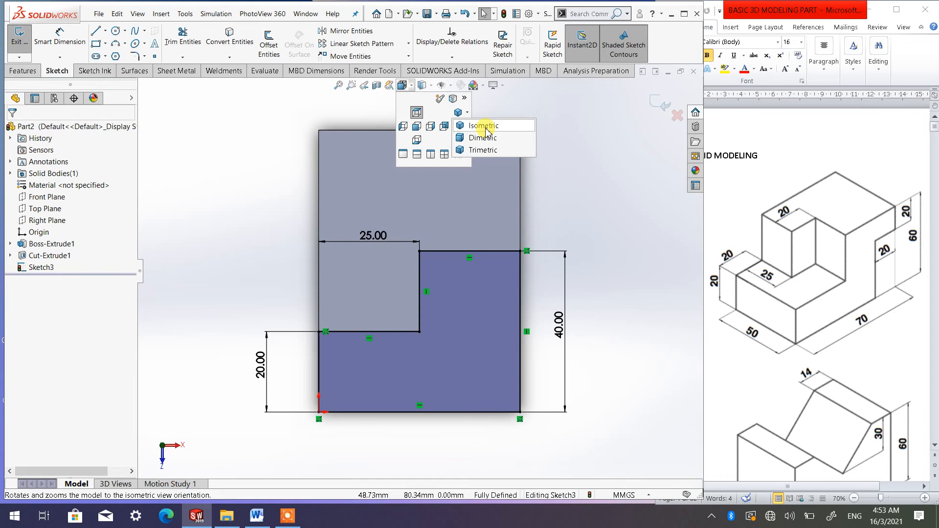
click(484, 127)
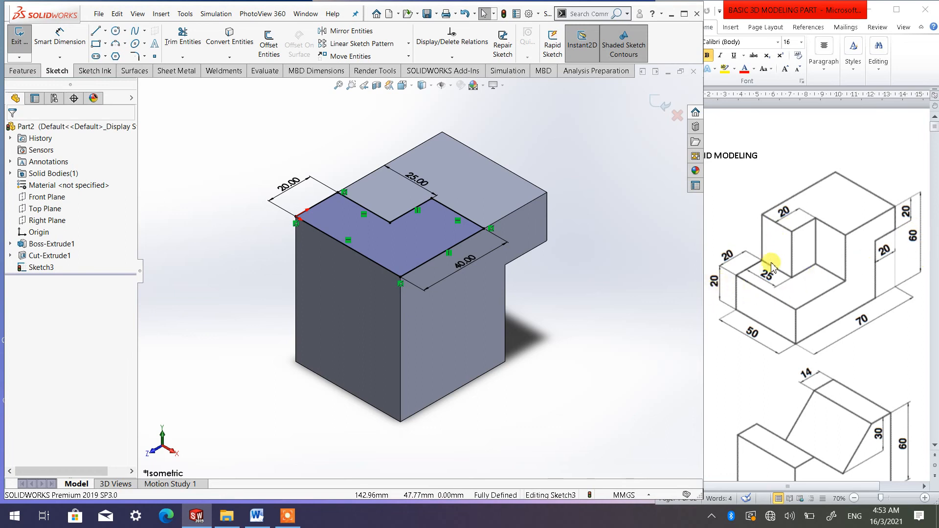
click(22, 71)
click(174, 49)
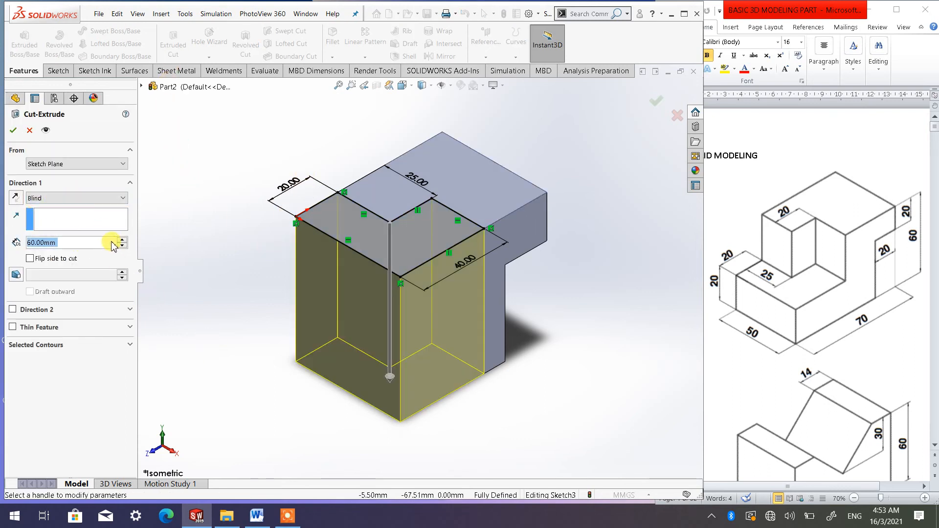
text(40)
key(Return)
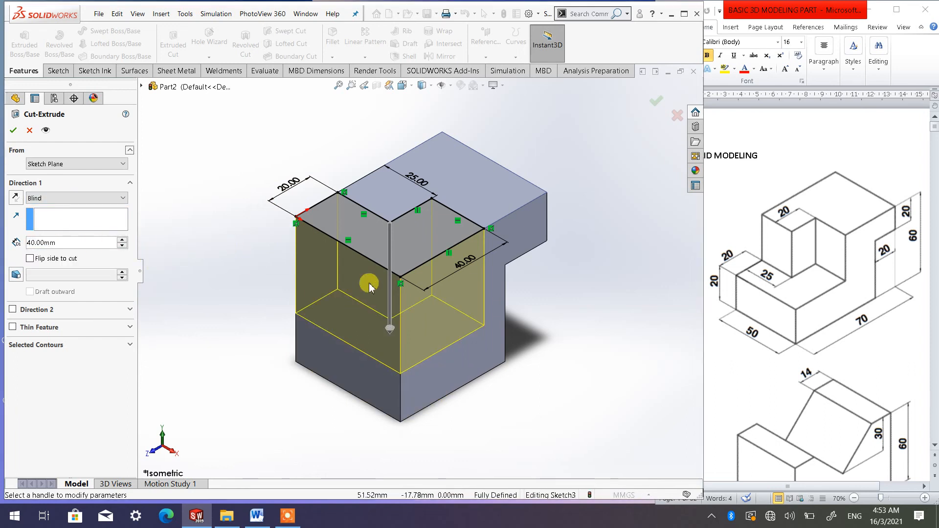
click(13, 130)
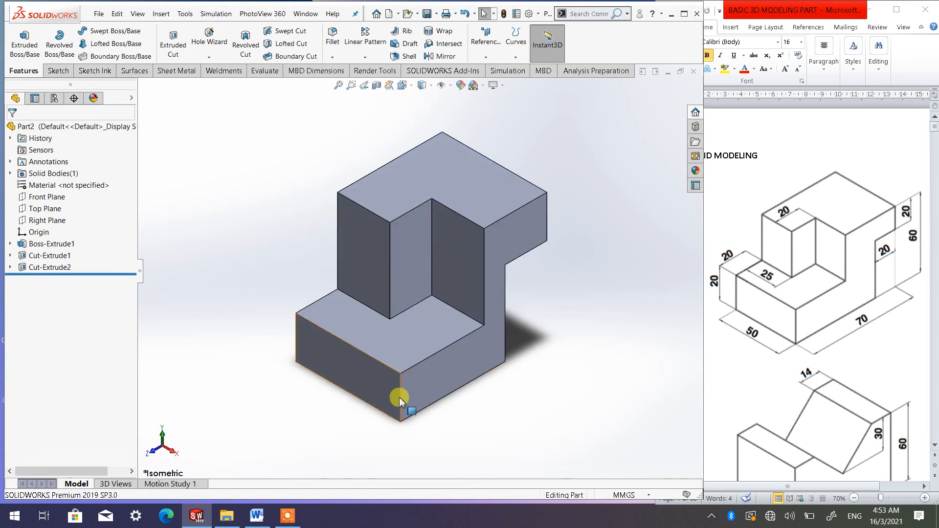
Examine the finished stepped block in isometric view against the reference drawing
middle_drag(457, 371, 447, 342)
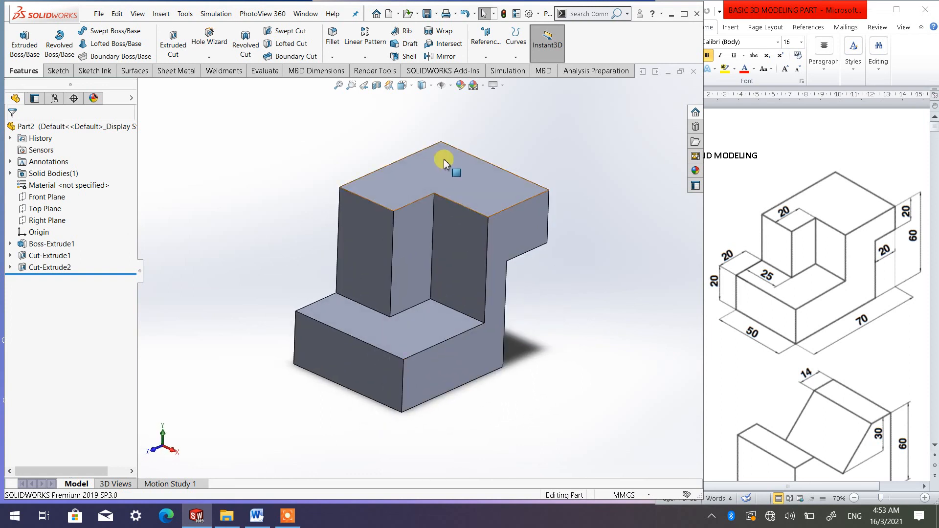
click(402, 85)
click(467, 112)
click(473, 126)
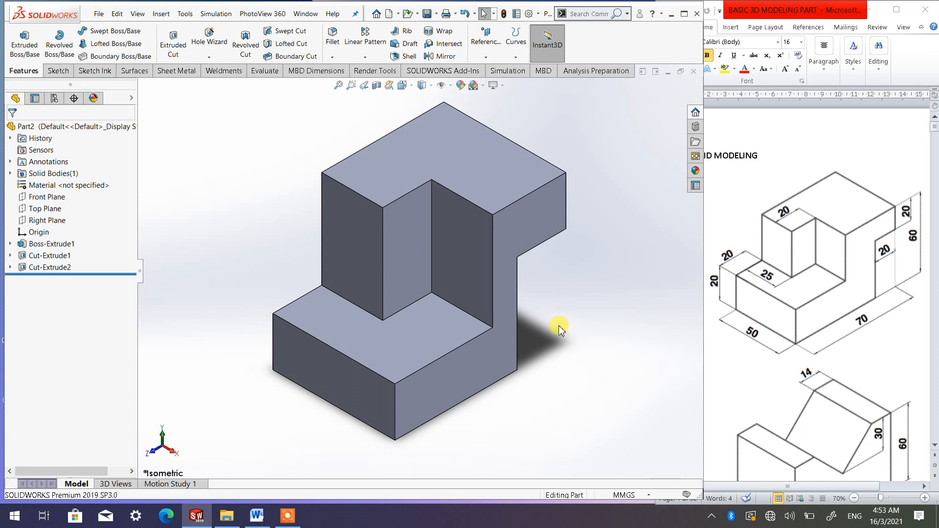
scroll(440, 247, up, 3)
scroll(405, 246, down, 3)
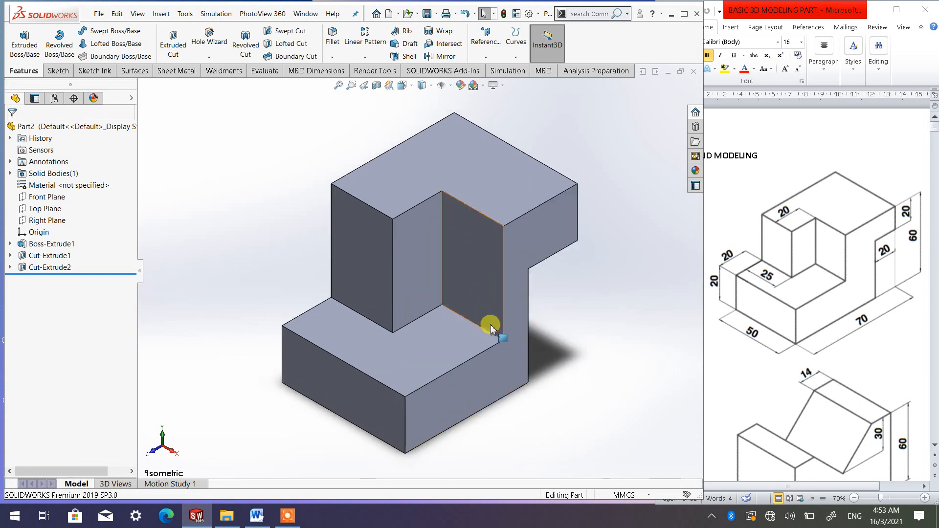